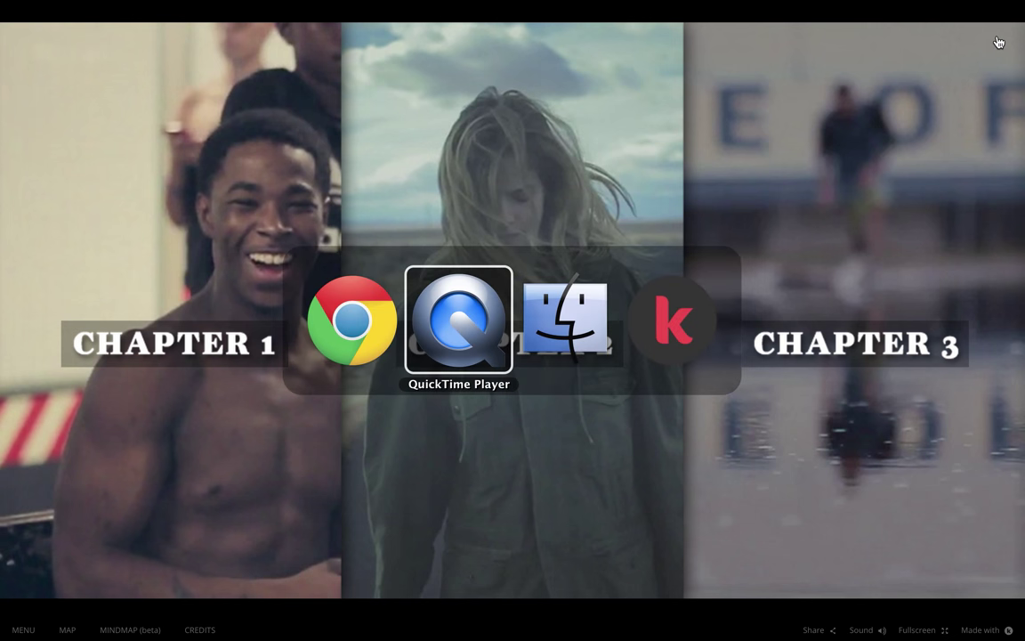
key(super+Tab)
key(super+Tab)
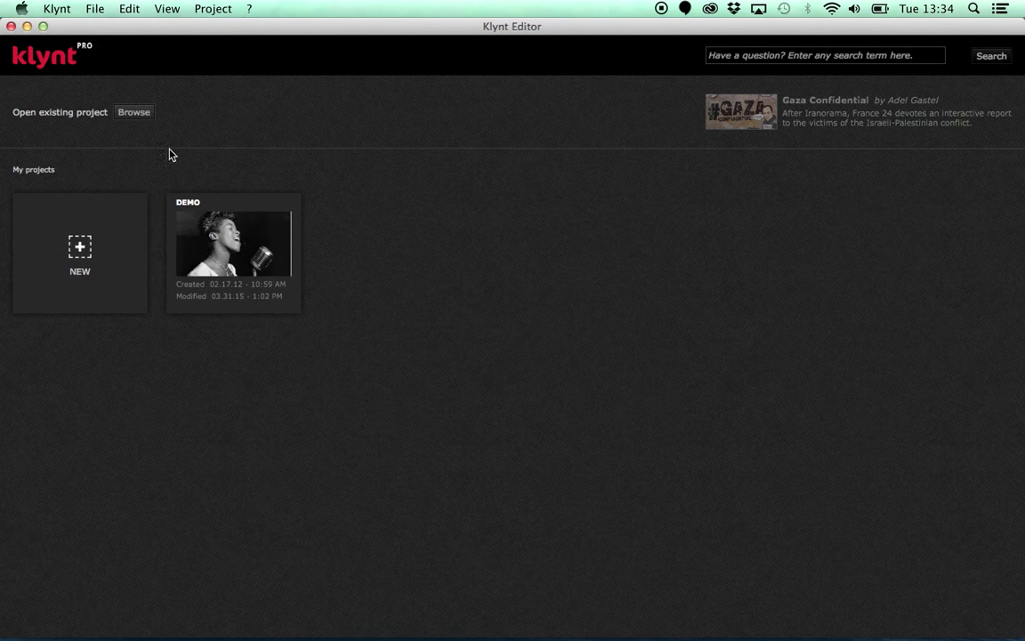
Create a new Klynt project titled 'Immersive Menu'.
click(86, 244)
click(435, 203)
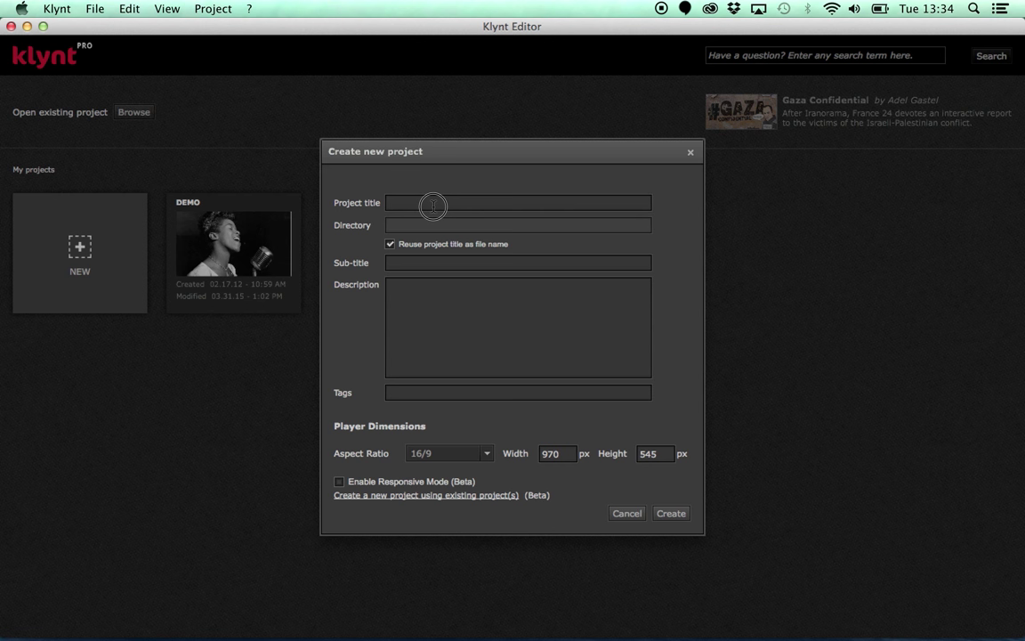
text(Immersive Menu)
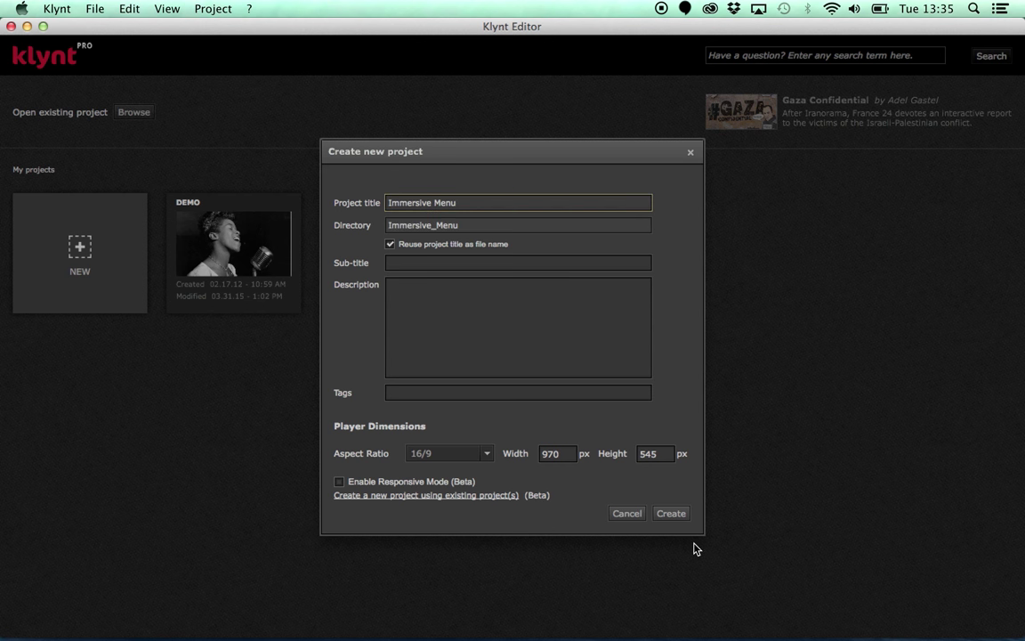
click(671, 513)
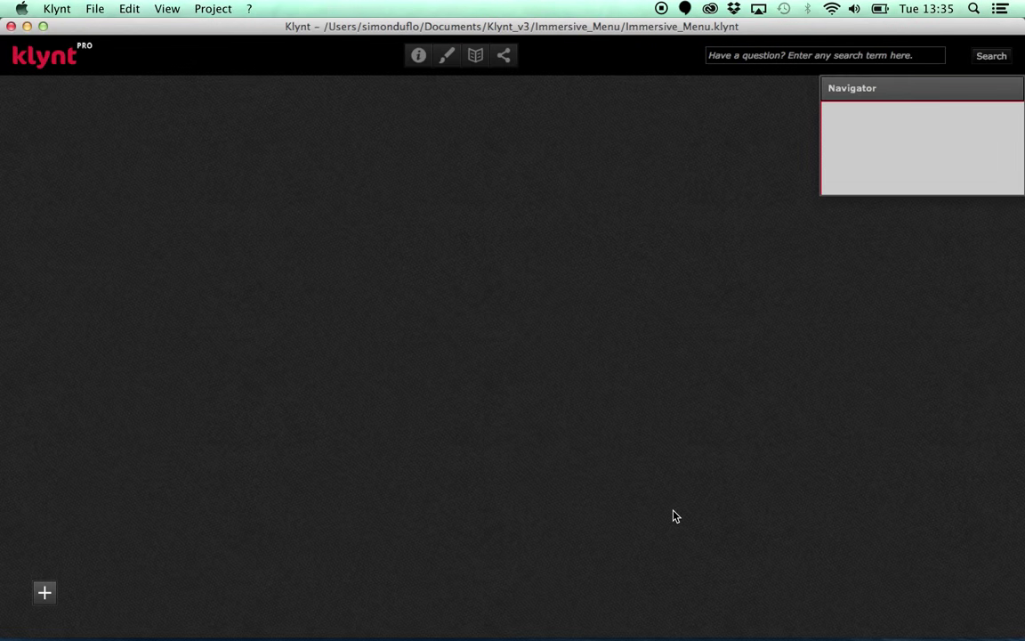
Import menu.psd from Finder onto the storyboard as a new sequence.
key(super+Tab)
key(super+Tab)
key(super+Tab)
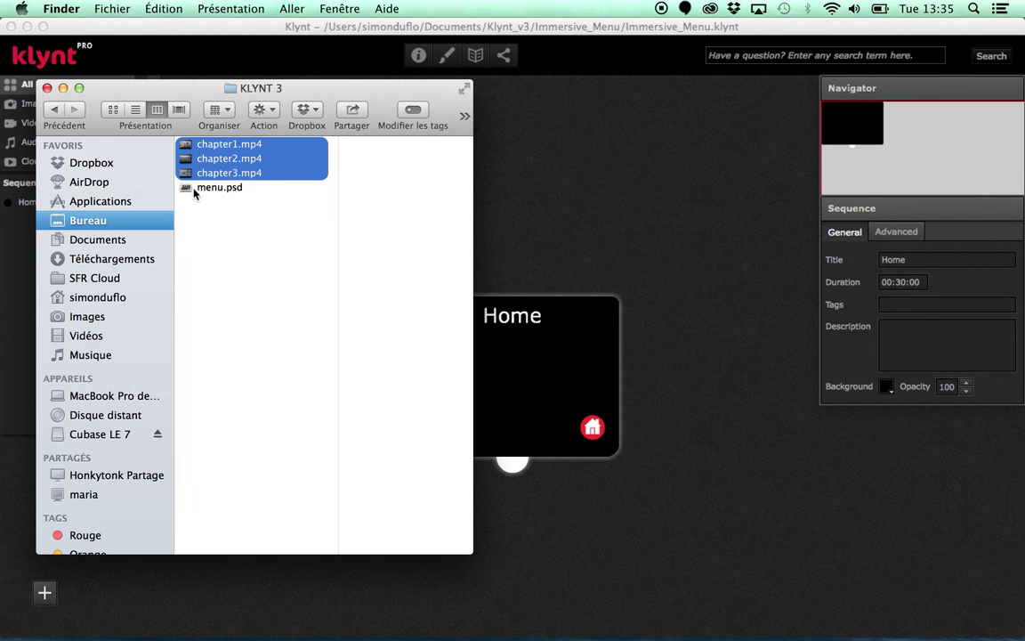
click(194, 189)
drag(194, 189, 628, 178)
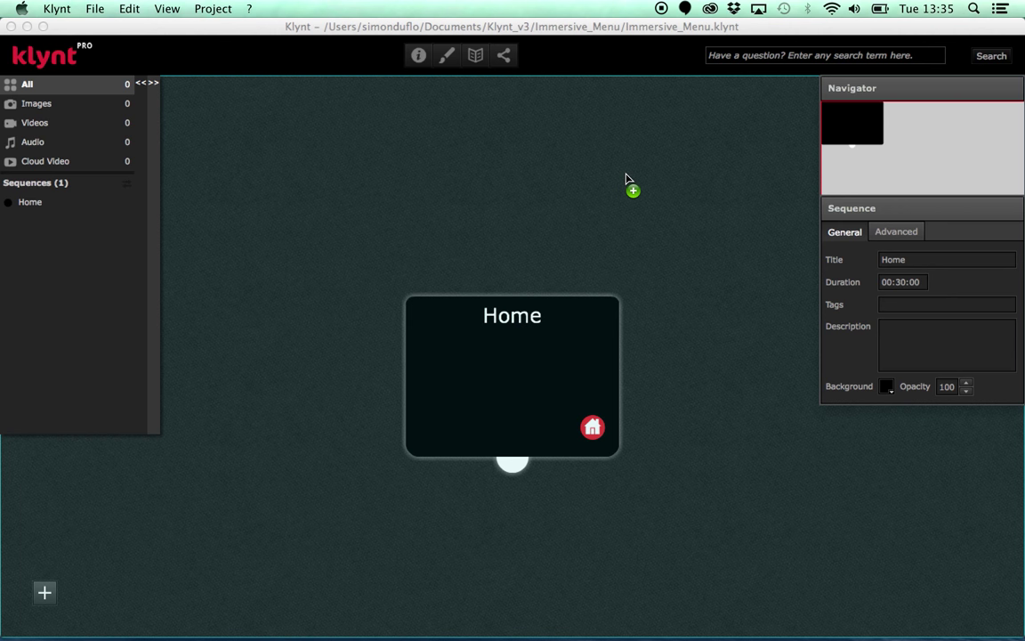
drag(626, 178, 399, 355)
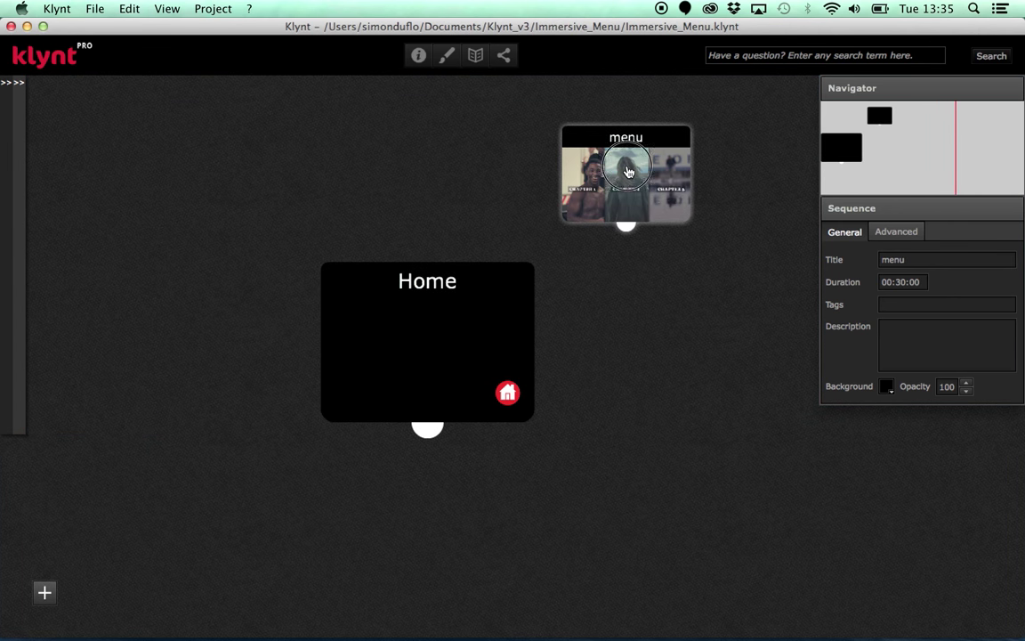
Make menu the start-up sequence, delete the Home sequence and centre menu on the storyboard.
right_click(628, 172)
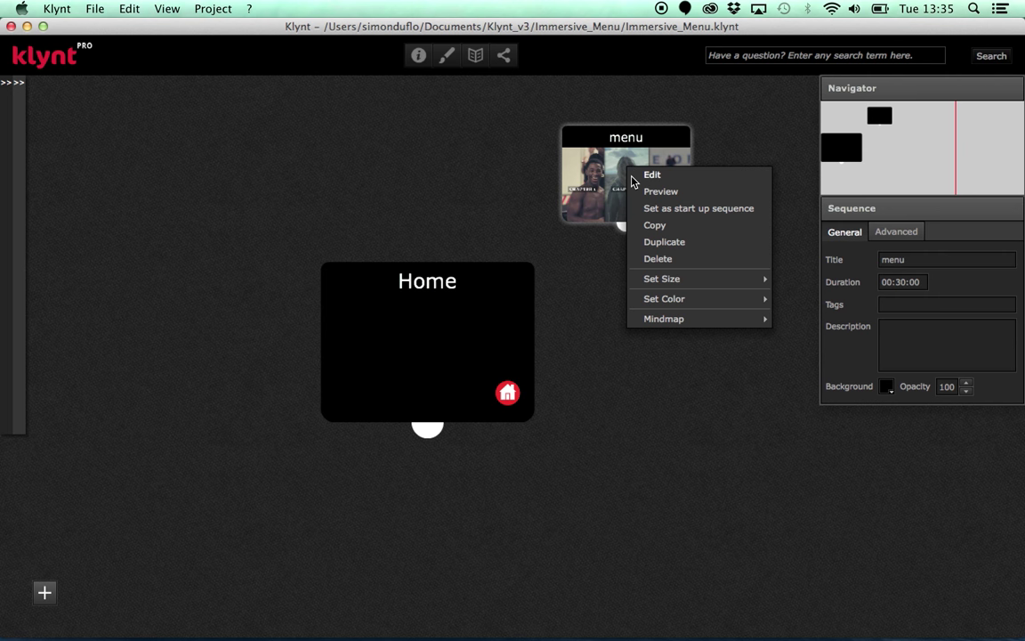
click(648, 208)
click(413, 357)
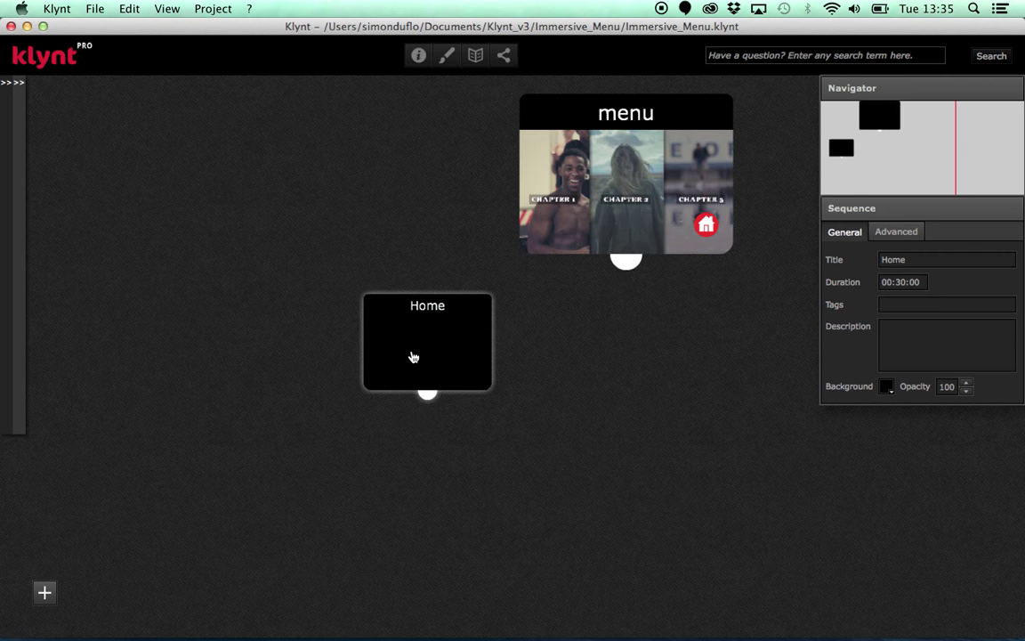
right_click(413, 357)
click(419, 439)
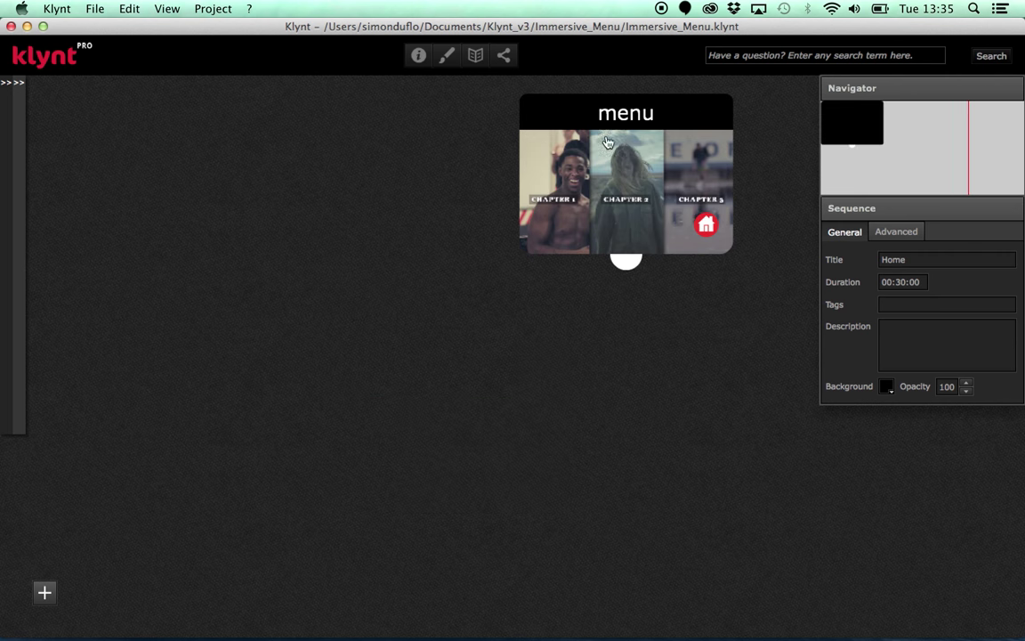
drag(618, 154, 466, 266)
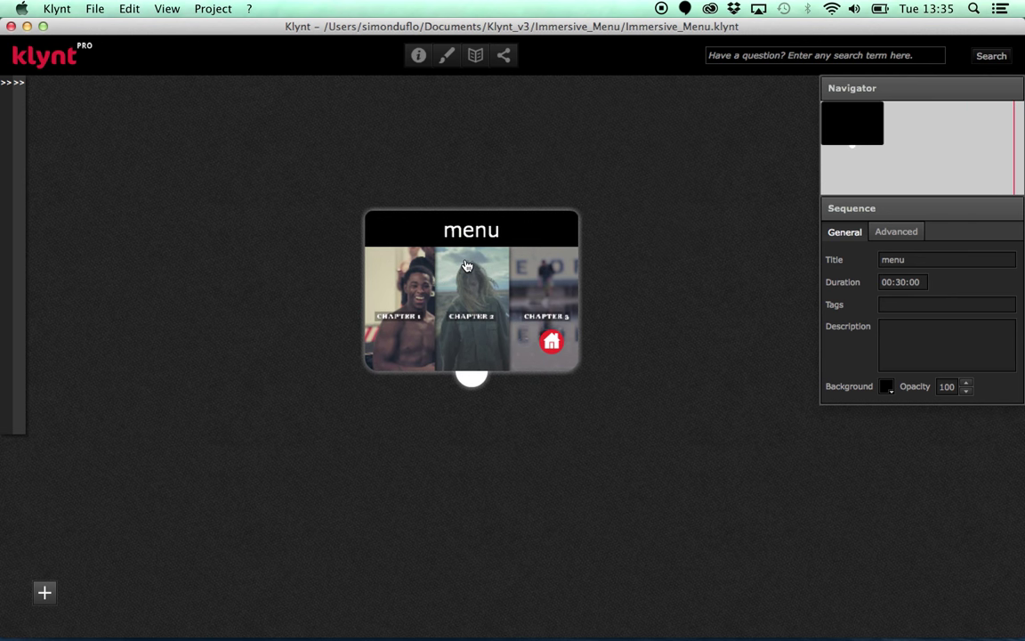
Open the menu sequence and enlarge the timeline to show its title and photo layers.
double_click(467, 265)
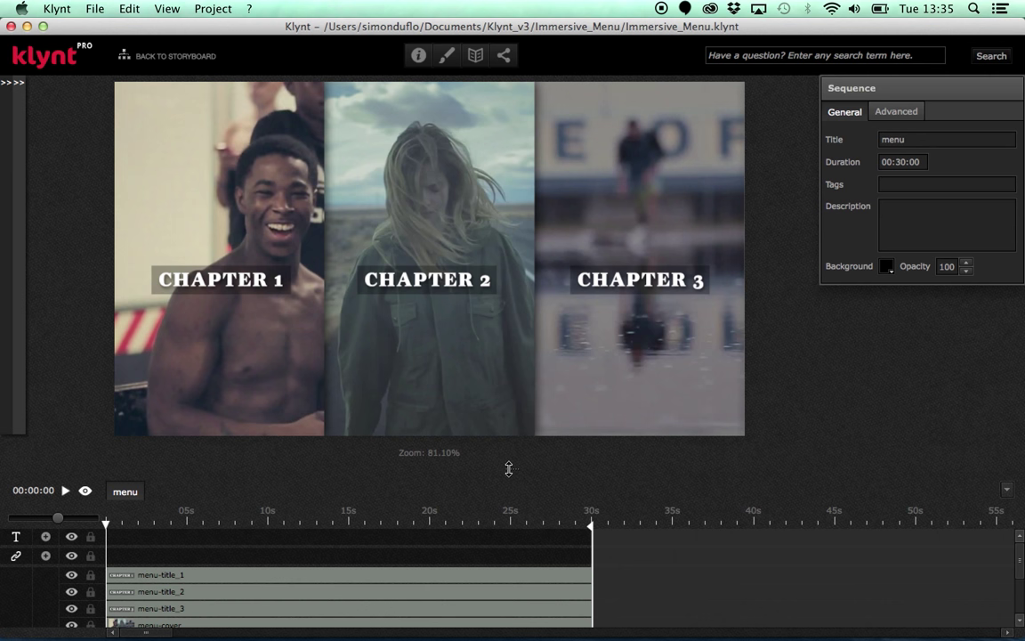
drag(509, 469, 495, 374)
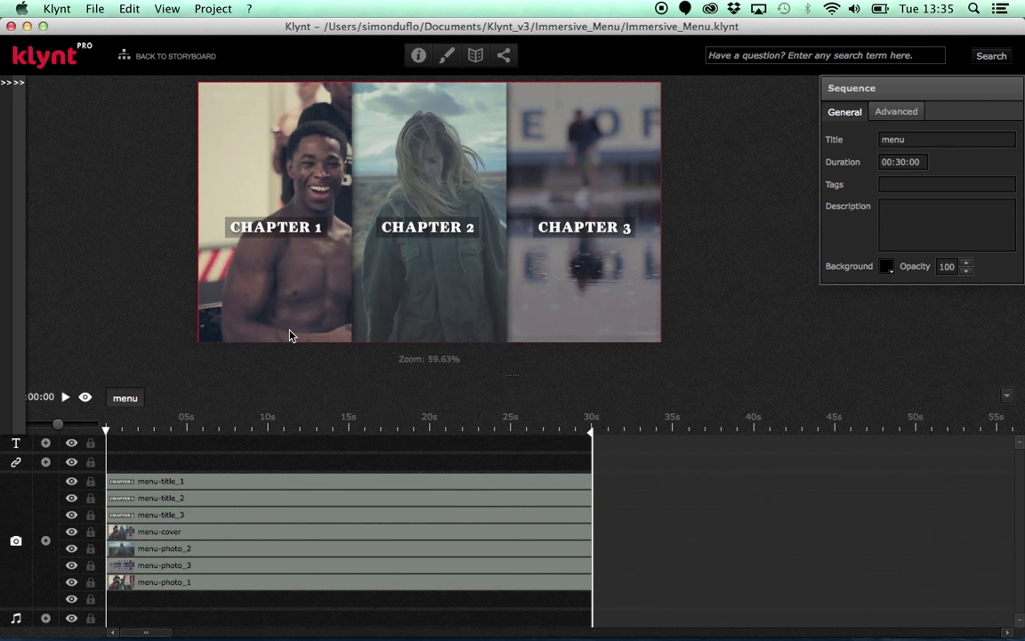
click(94, 9)
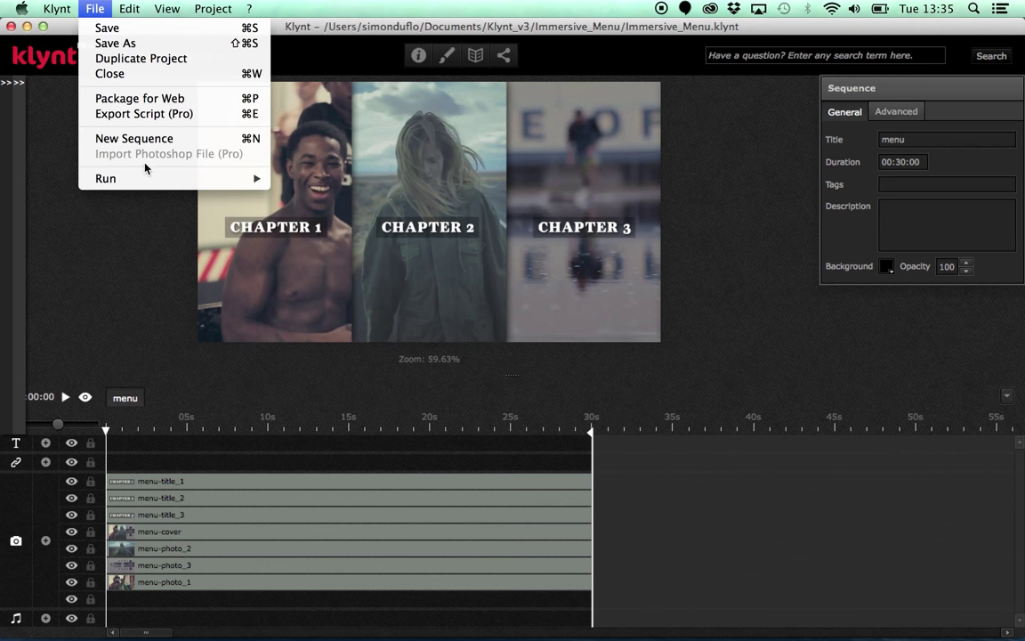
mouse_move(150, 178)
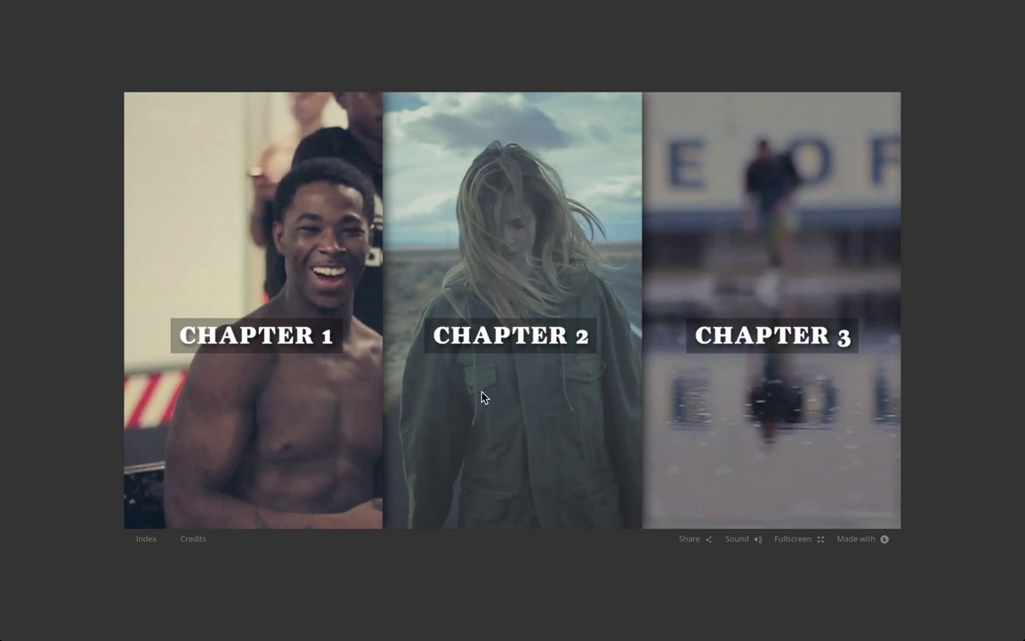
Return from the Chrome preview of the three chapter panels to the Klynt editor.
key(super+Tab)
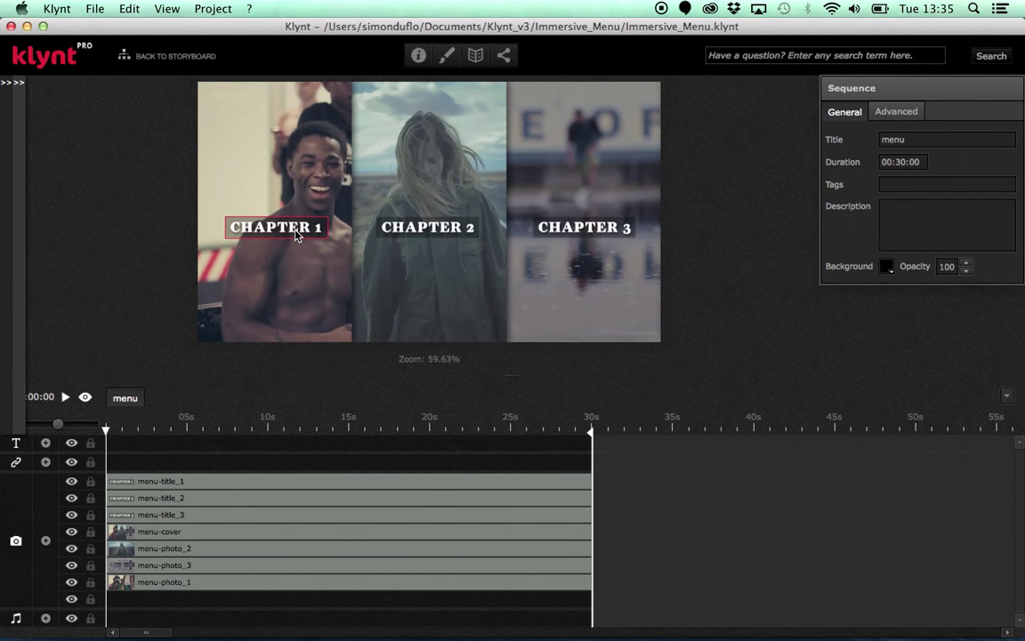
Select the CHAPTER 1 title and bring up its context menu.
click(296, 232)
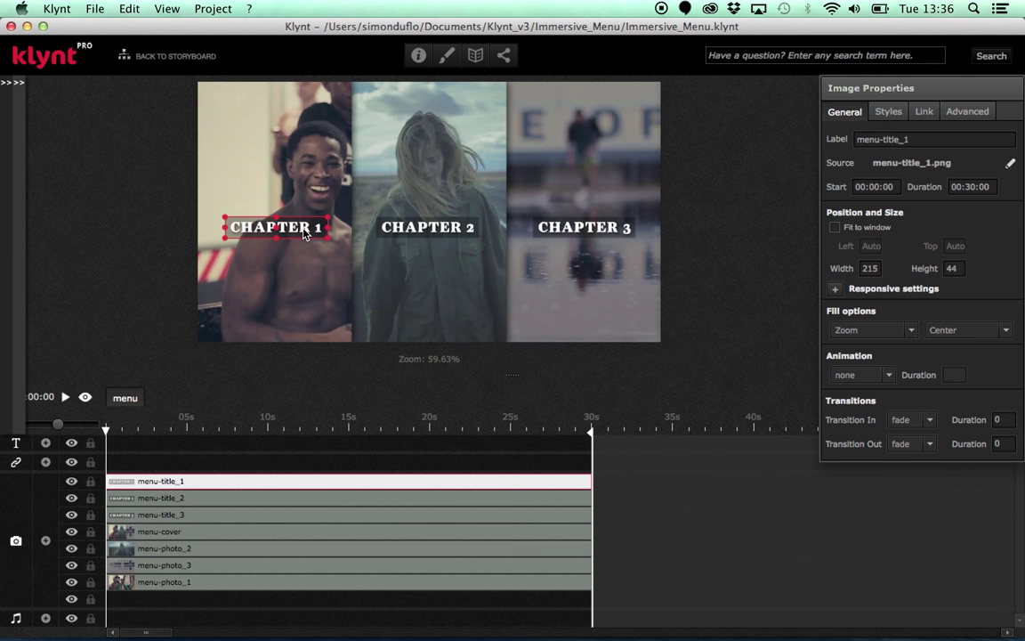
right_click(304, 233)
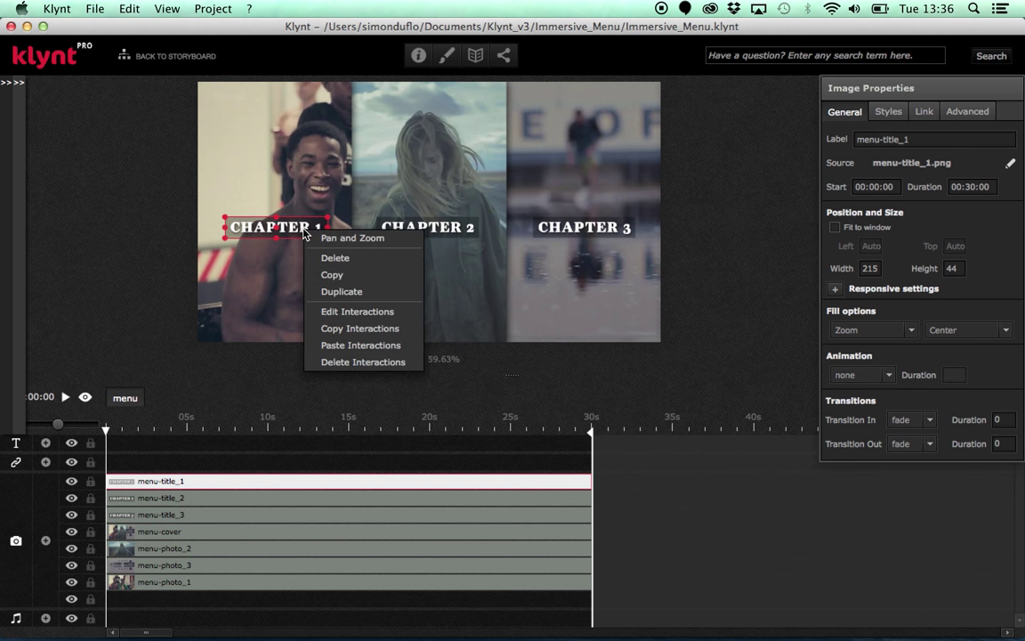
Add a CHAPTER 1 rollover that sets menu-cover opacity to 0.
click(347, 314)
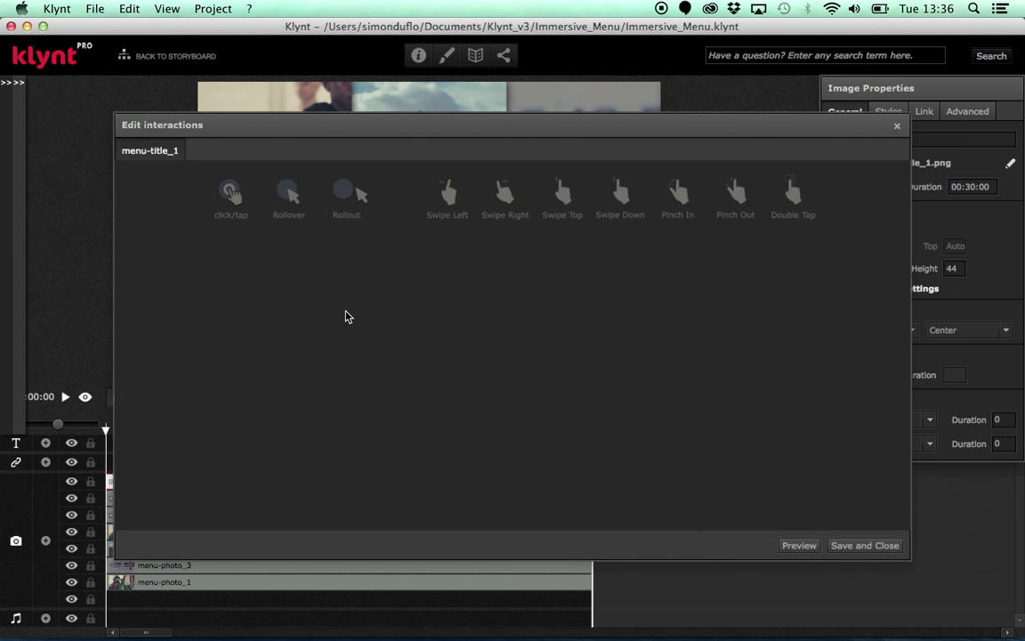
click(289, 193)
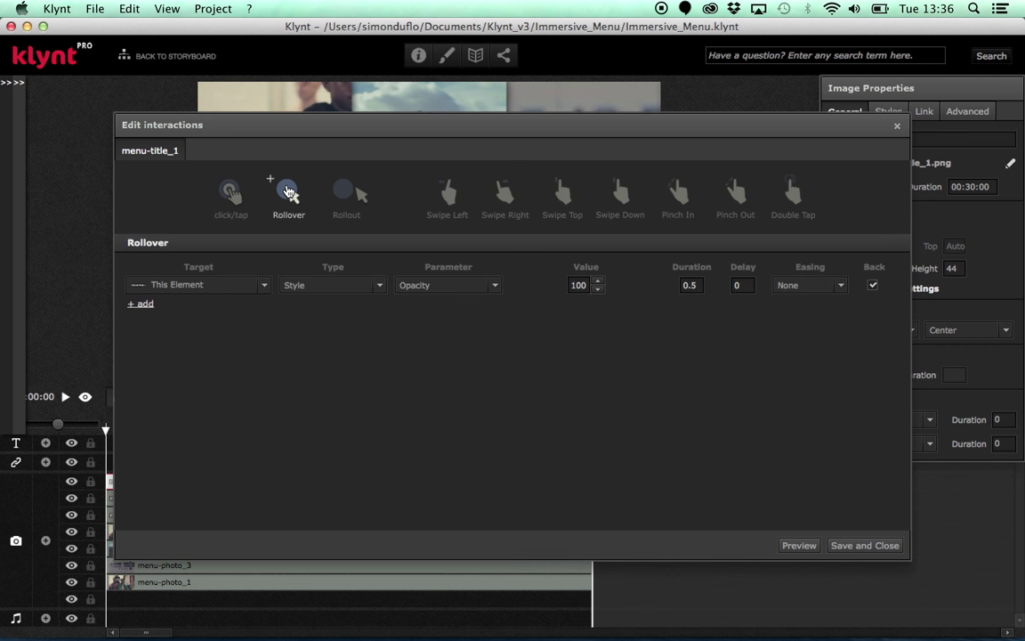
click(265, 286)
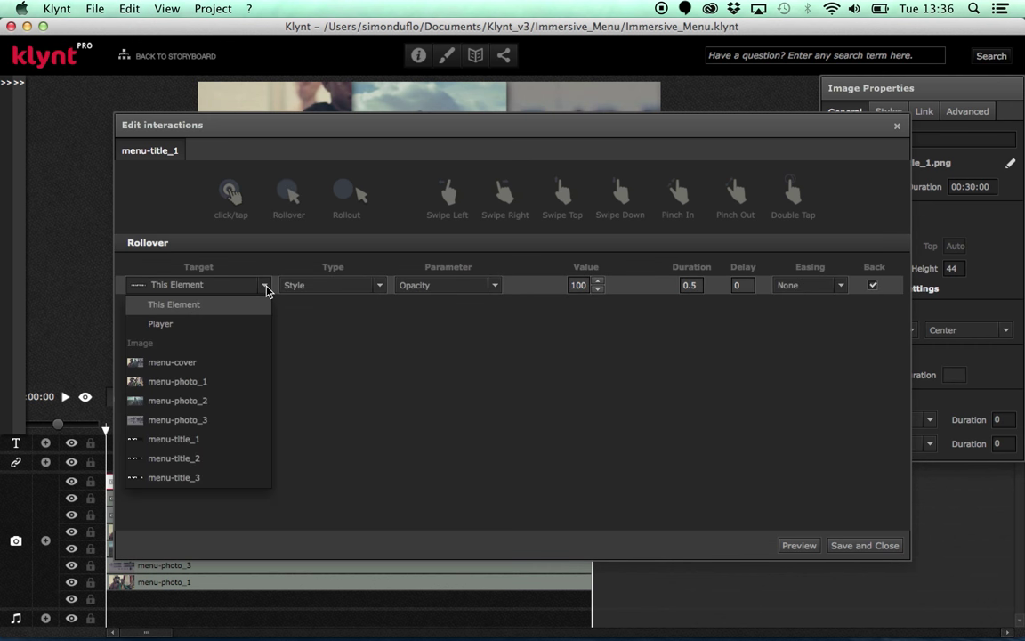
click(218, 361)
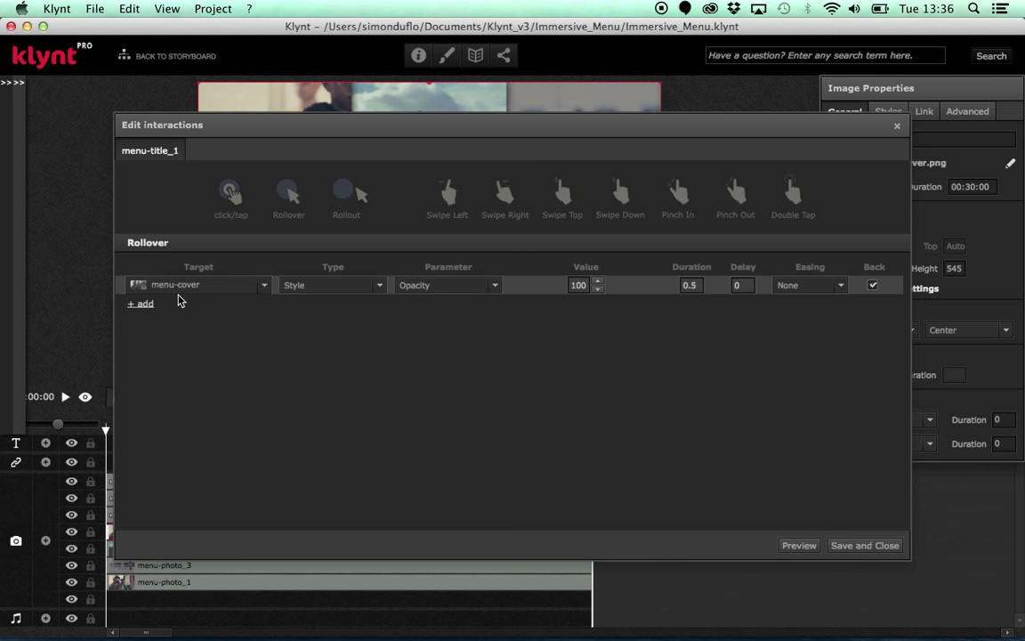
click(600, 291)
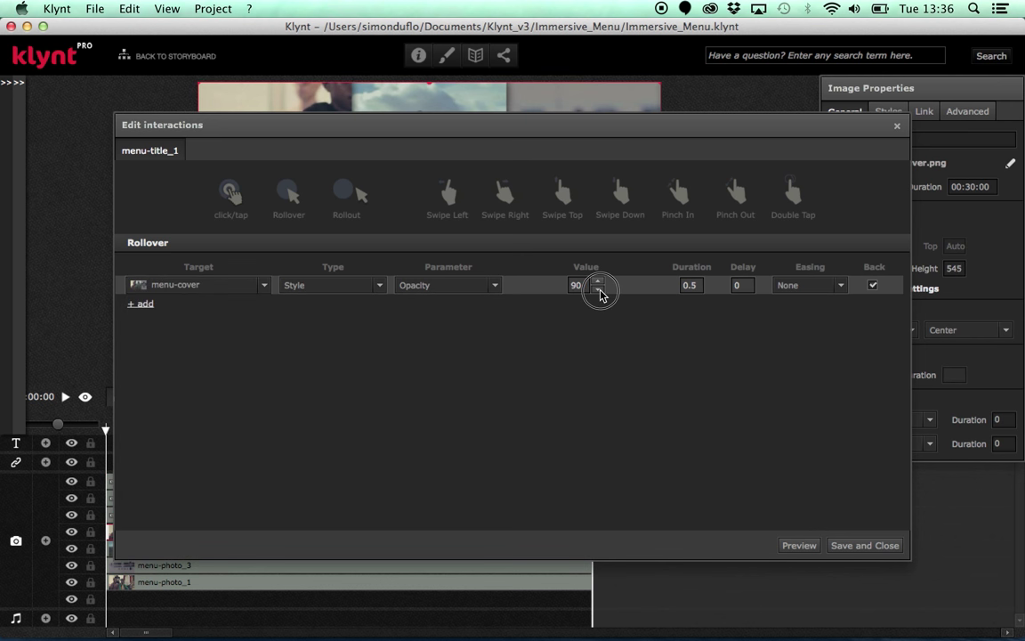
click(600, 290)
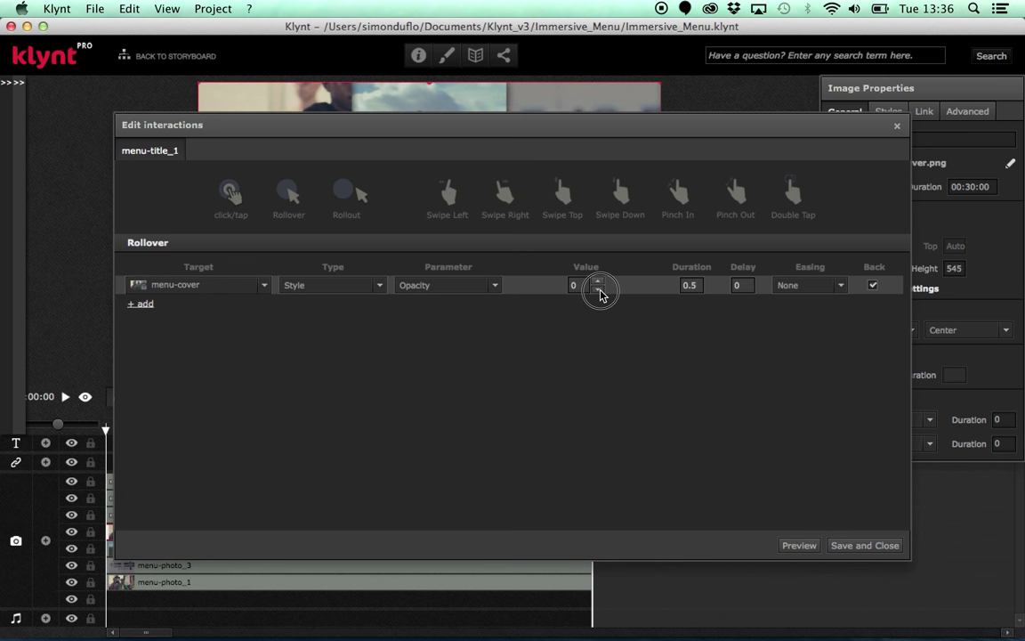
Add a second rollover action setting menu-photo_1 opacity to 100.
click(147, 305)
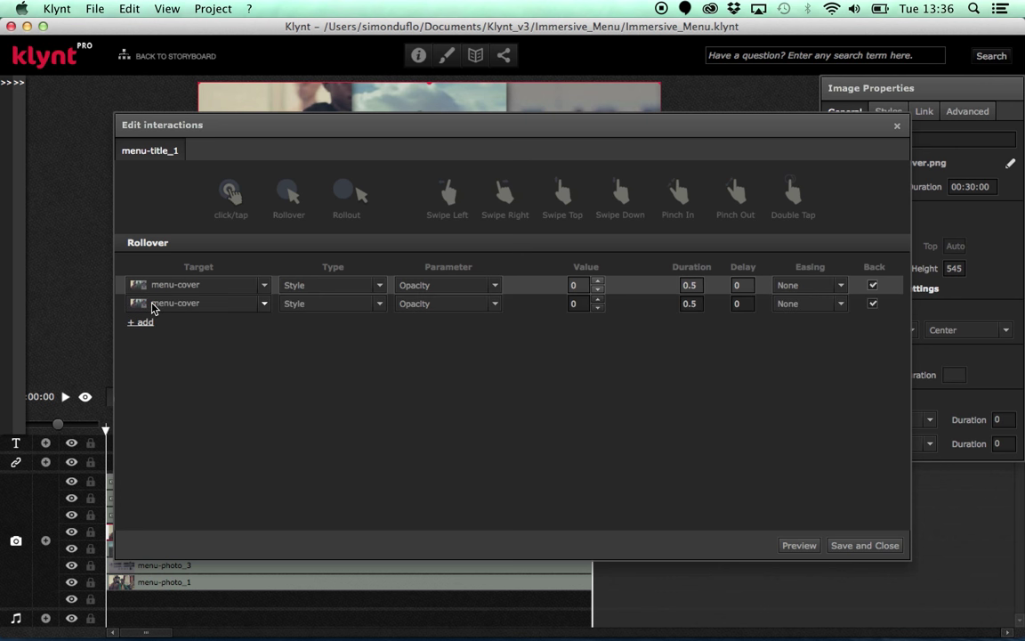
click(265, 305)
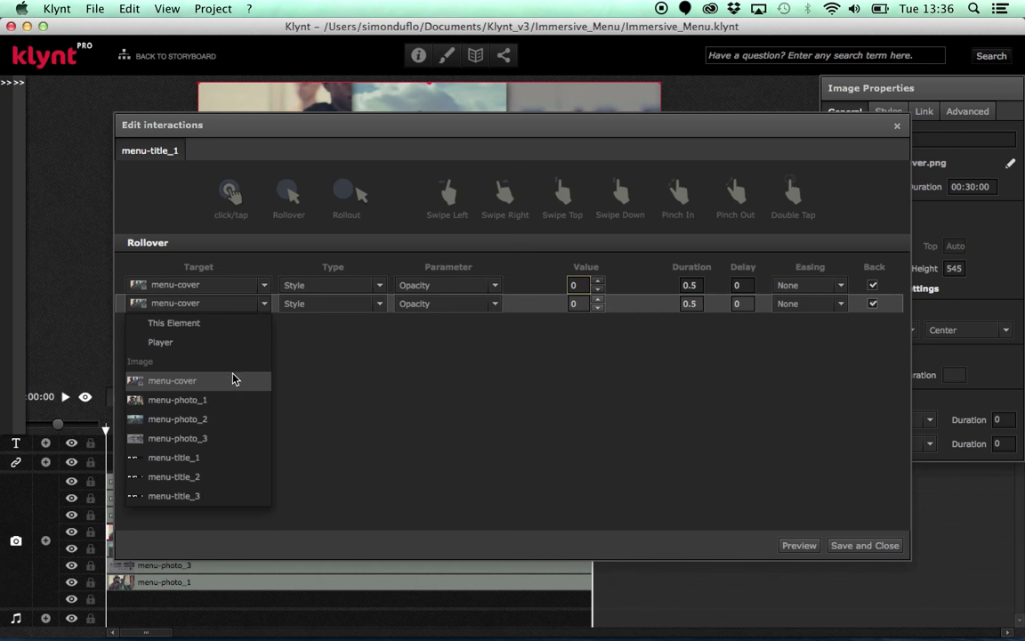
click(223, 401)
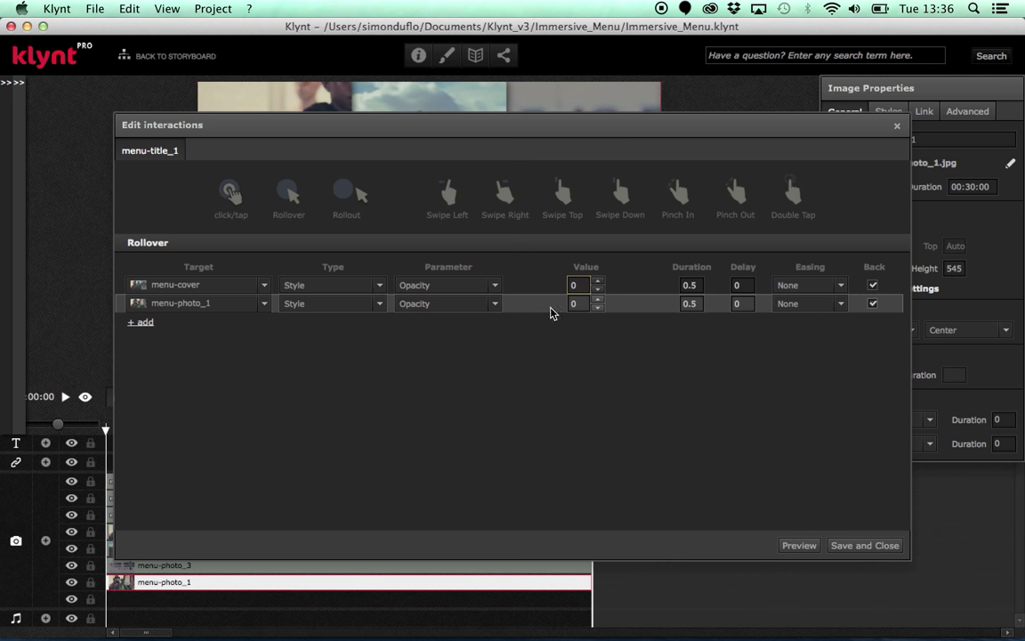
text(100)
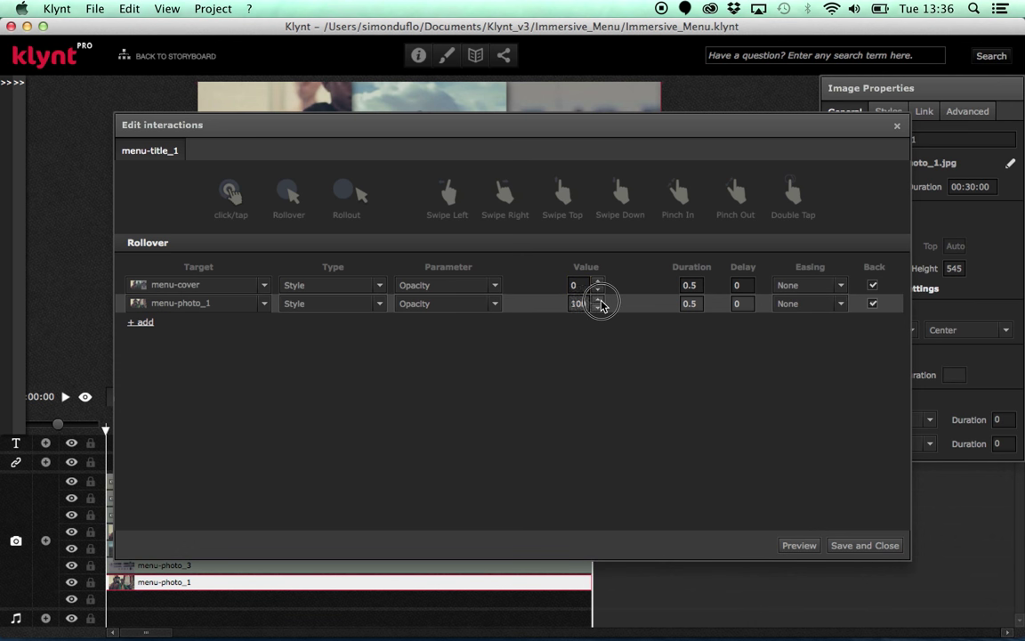
Add rollover rows fading menu-title_2 to opacity 0 and targeting menu-title_3.
click(142, 324)
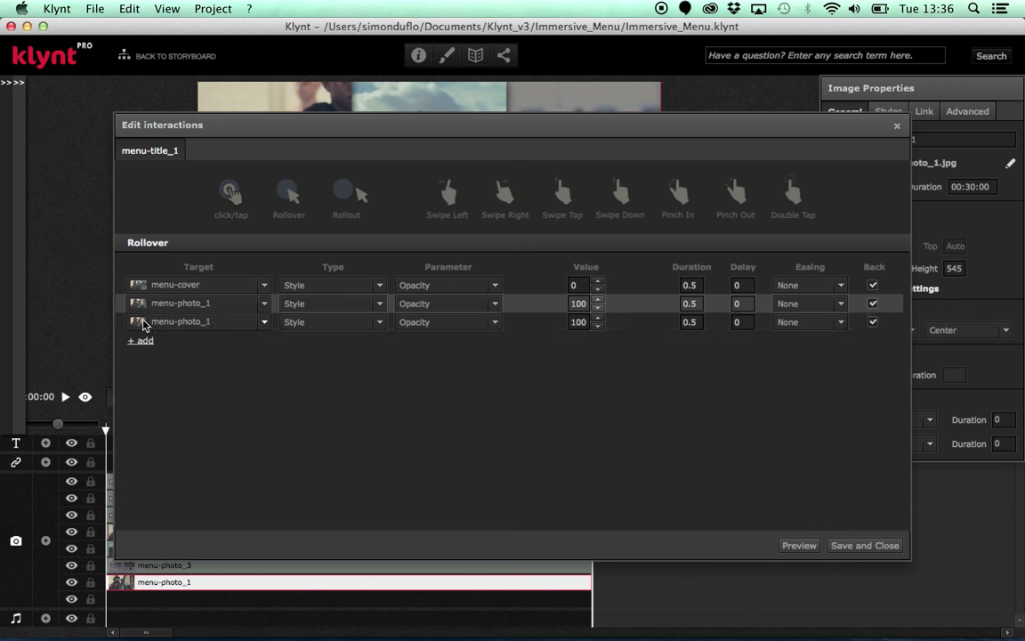
click(265, 325)
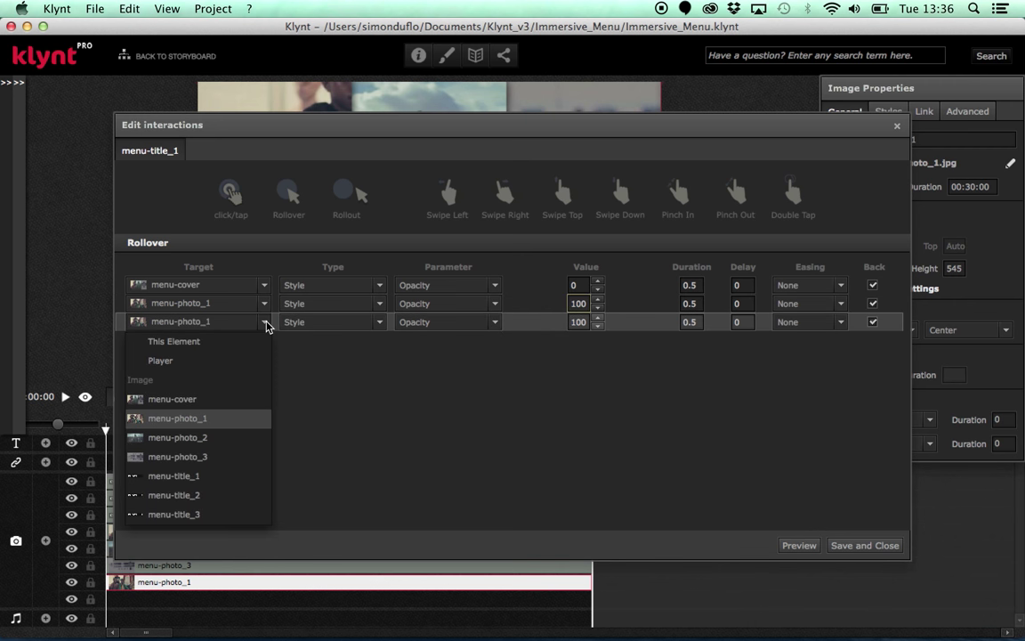
click(194, 505)
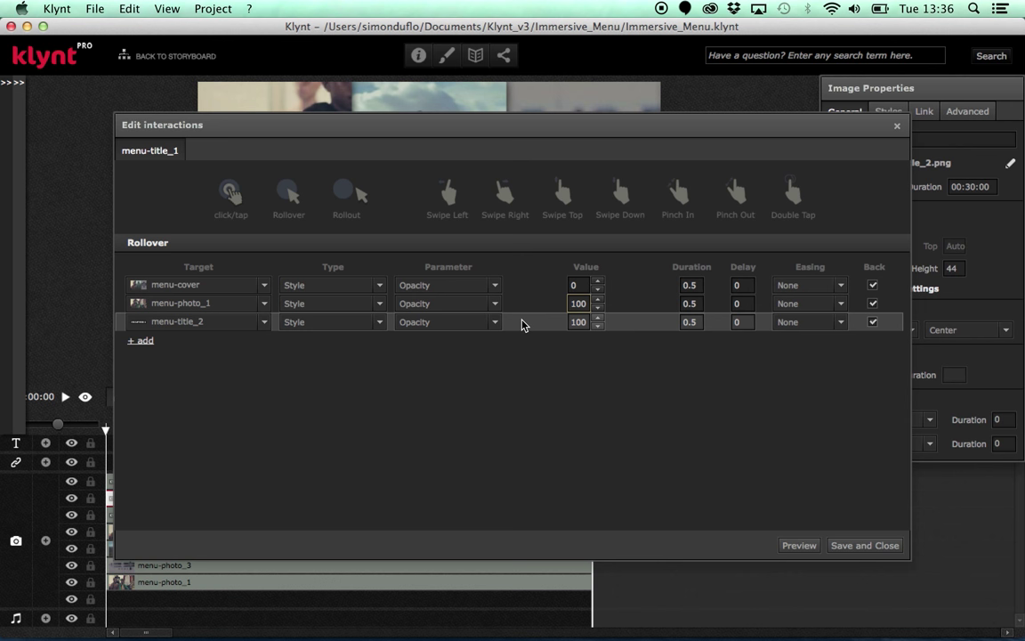
click(598, 328)
click(598, 327)
click(598, 326)
click(598, 327)
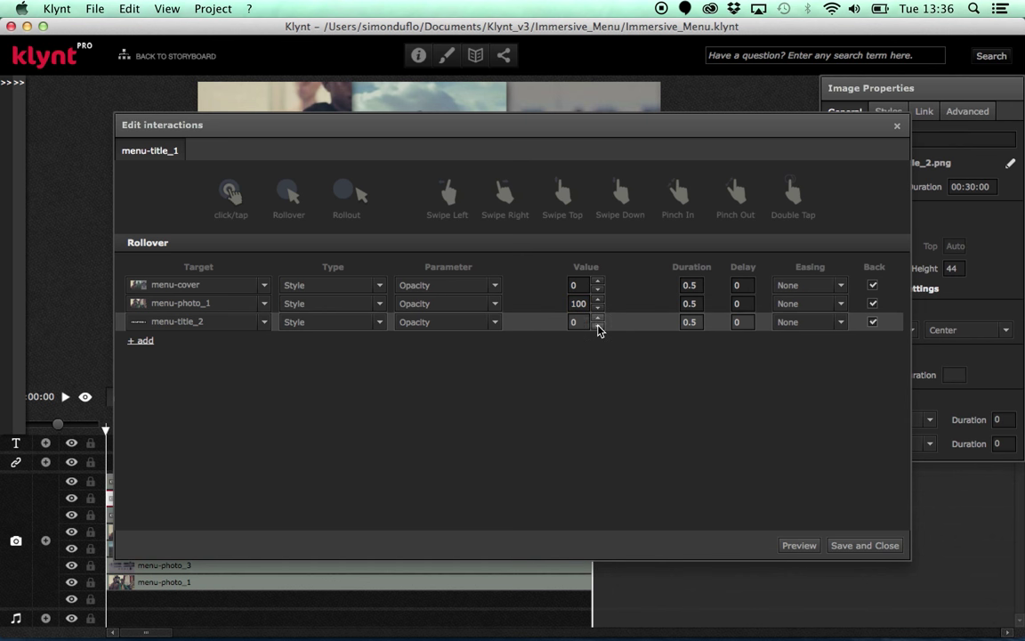
click(144, 342)
click(267, 342)
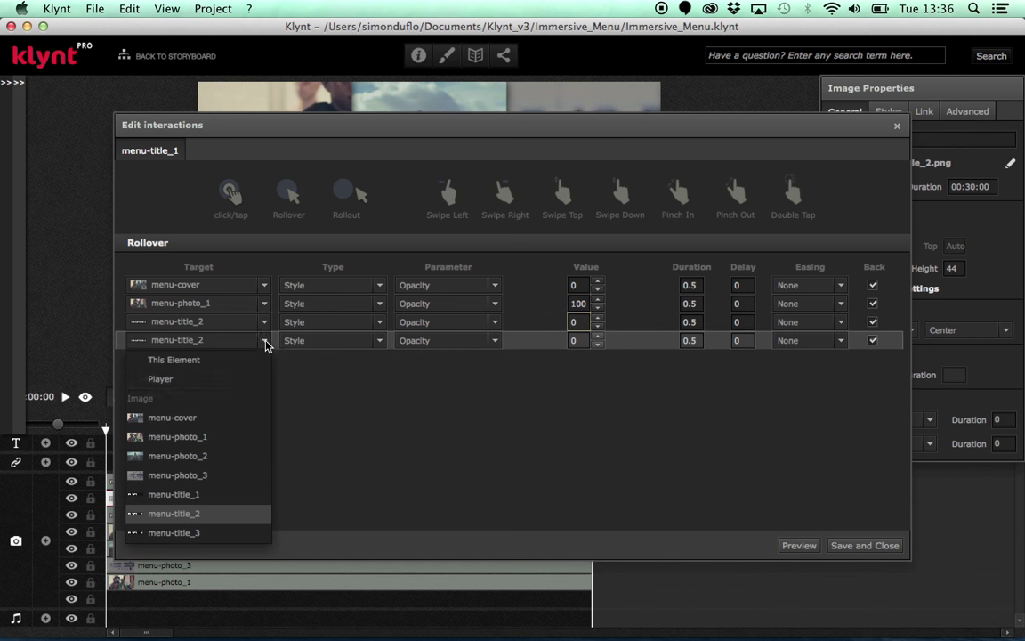
click(185, 485)
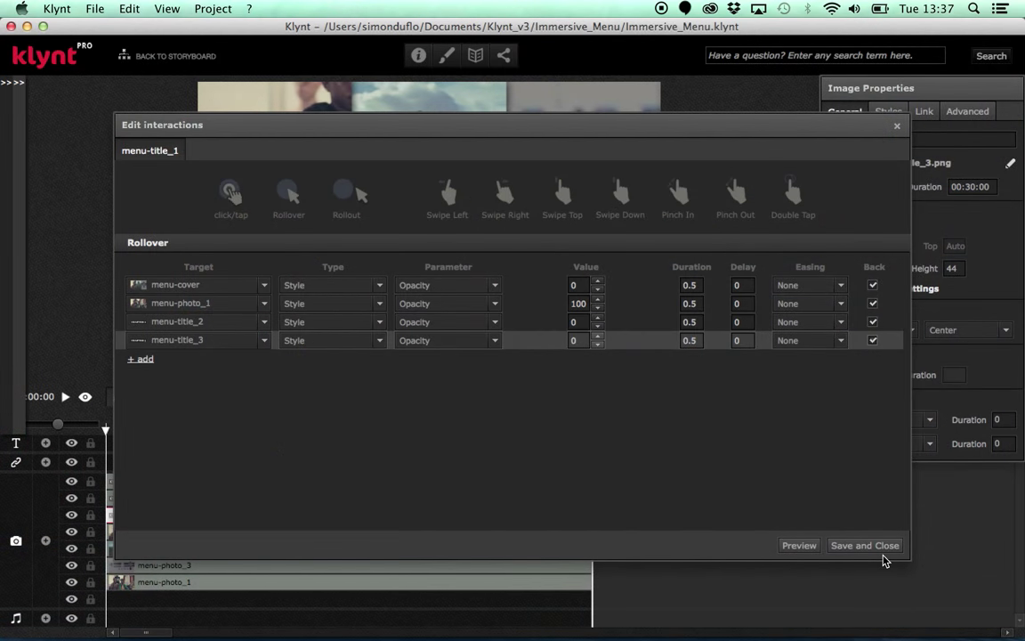
Save the CHAPTER 1 rollover and copy the title's interactions.
click(883, 543)
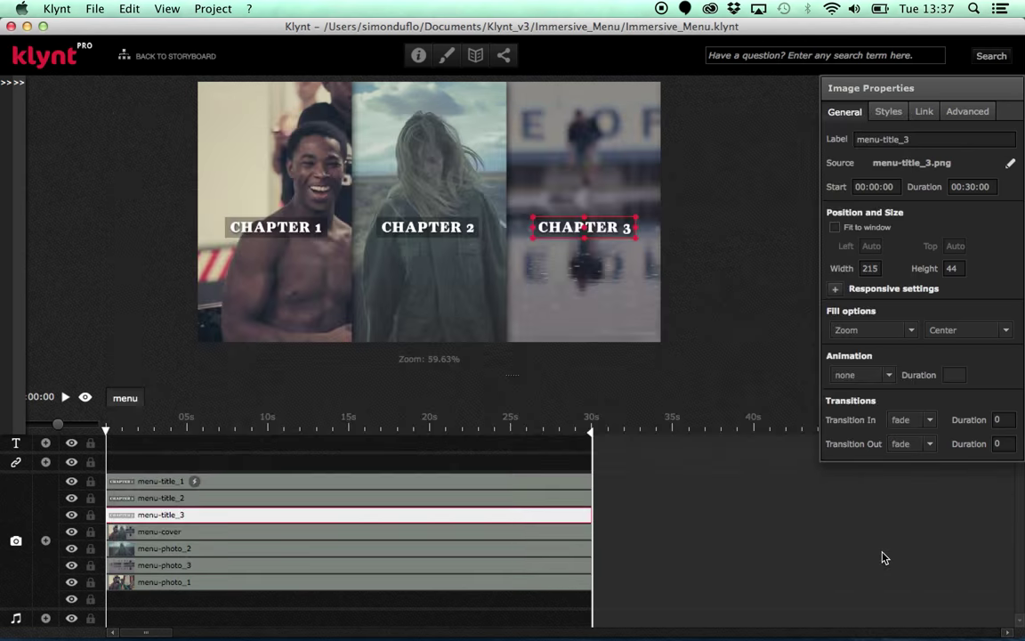
click(278, 233)
right_click(300, 234)
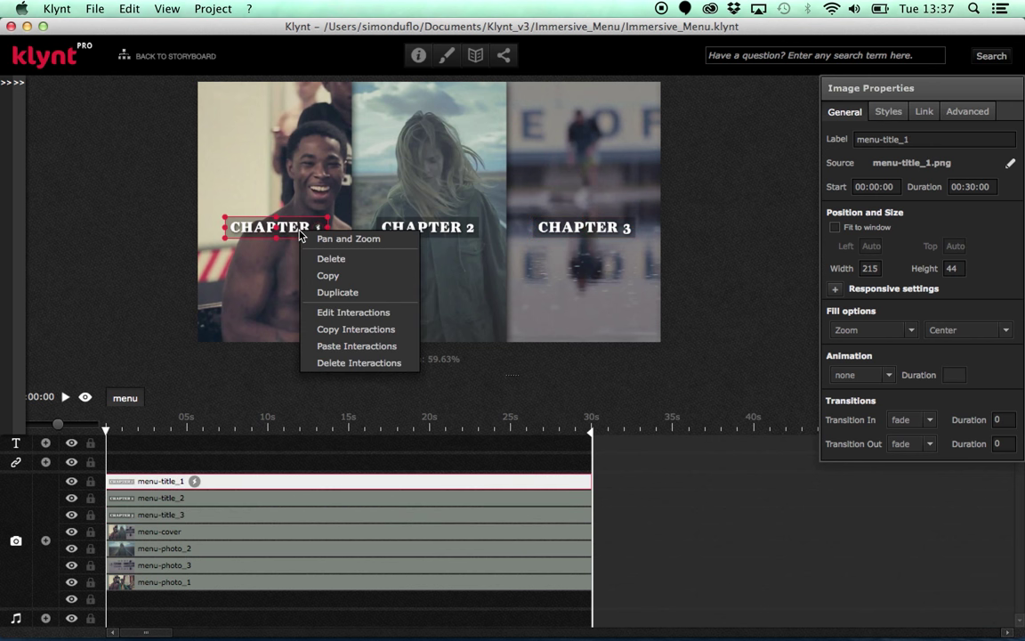
click(336, 328)
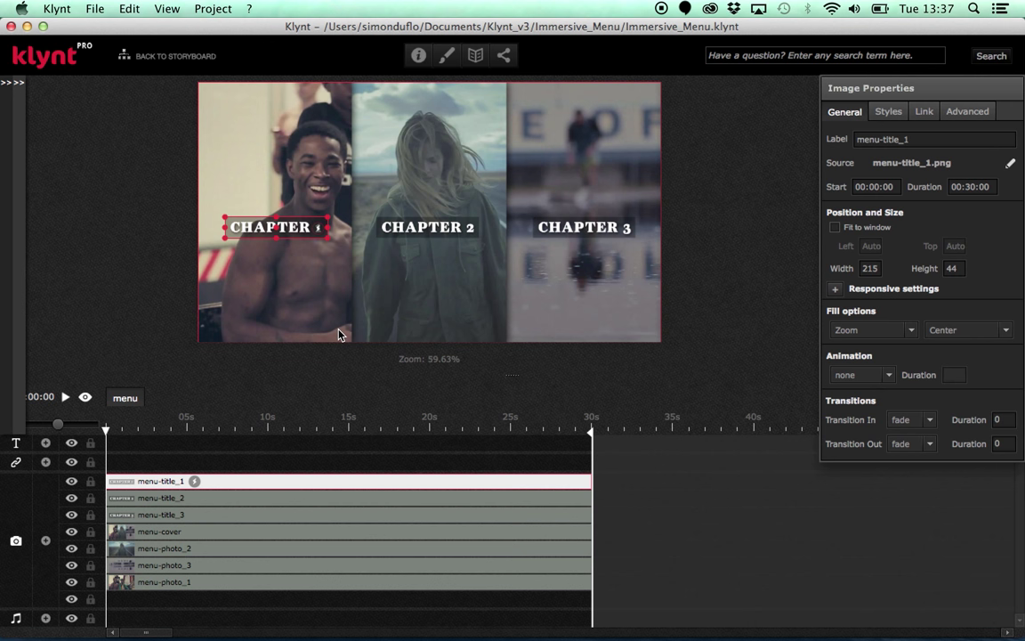
Paste the copied interactions onto the CHAPTER 2 and CHAPTER 3 titles.
click(415, 233)
right_click(415, 233)
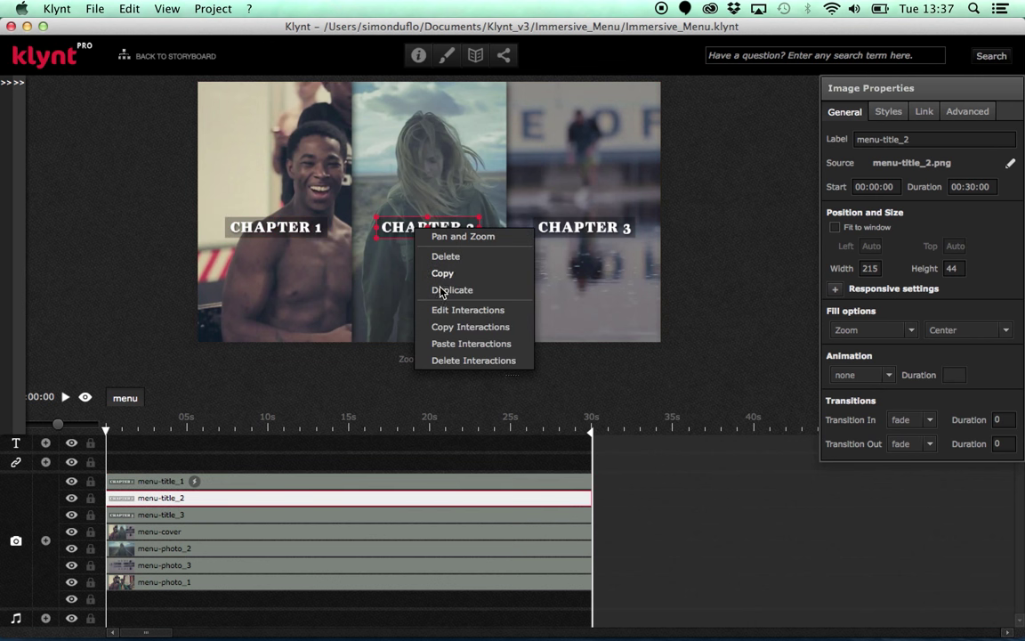
click(436, 344)
click(579, 224)
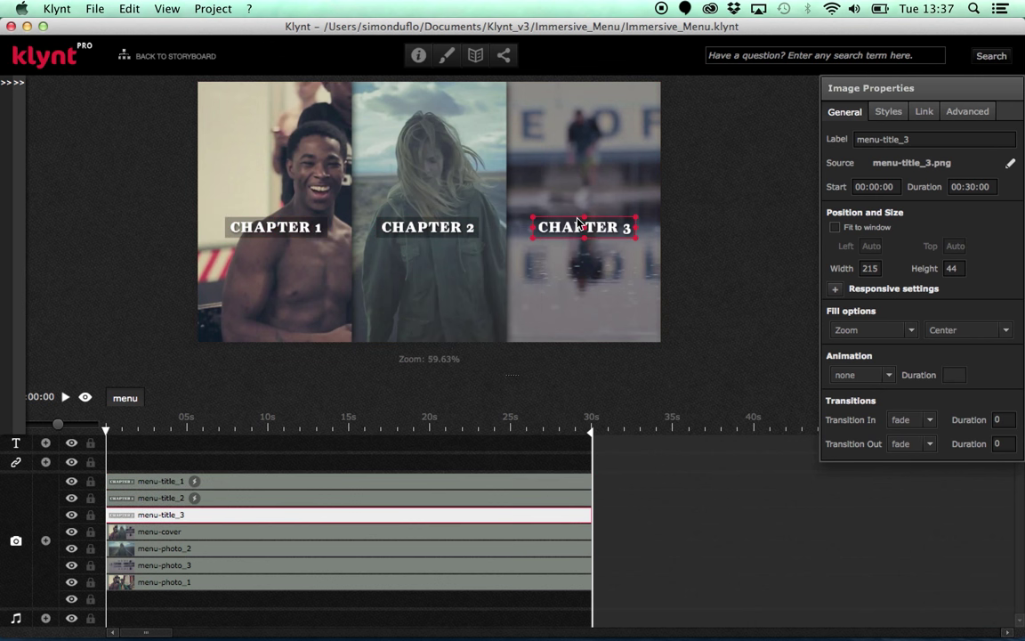
right_click(574, 228)
click(605, 342)
Retarget the CHAPTER 2 rollover rows to menu-photo_2 and menu-title_1.
click(470, 232)
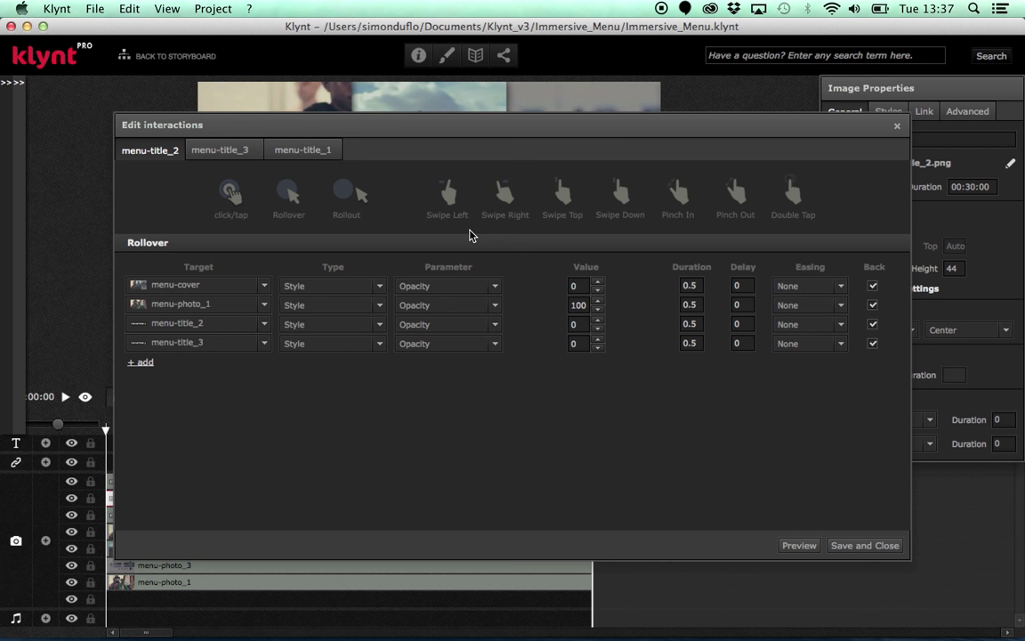
click(264, 305)
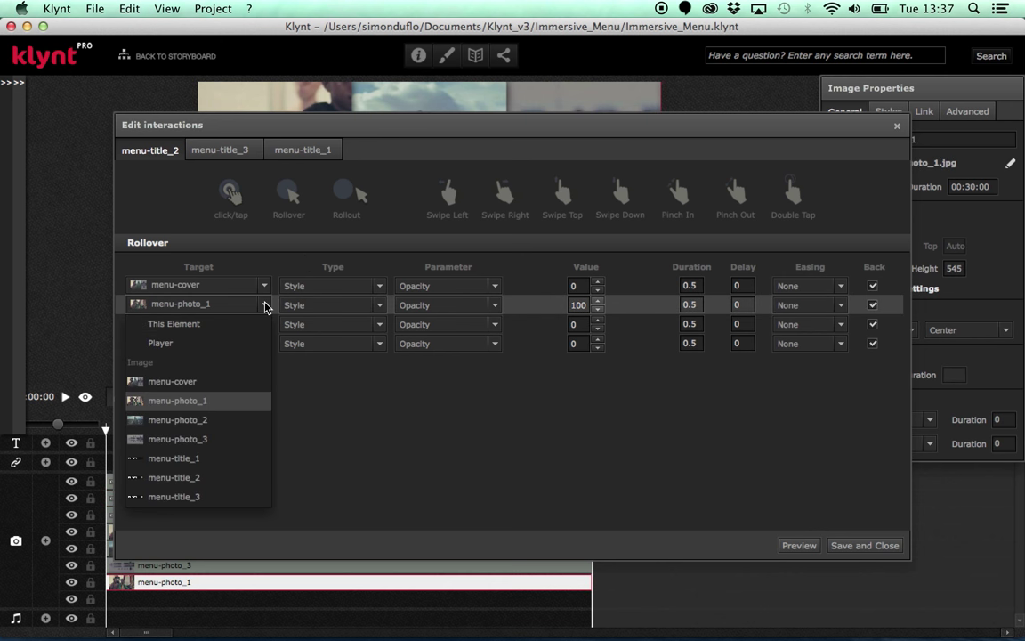
click(199, 421)
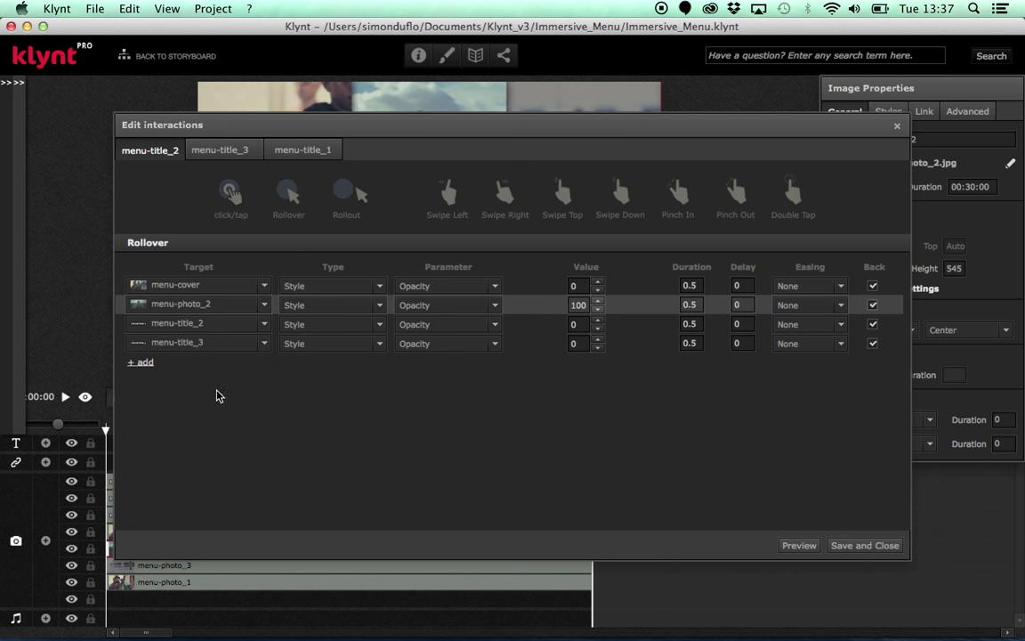
click(265, 325)
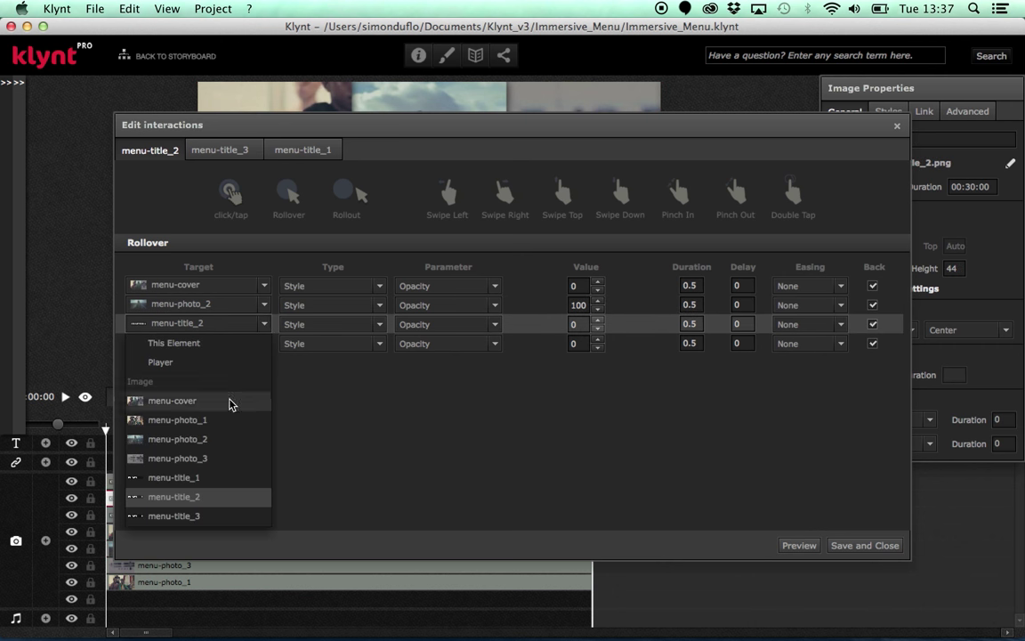
click(201, 480)
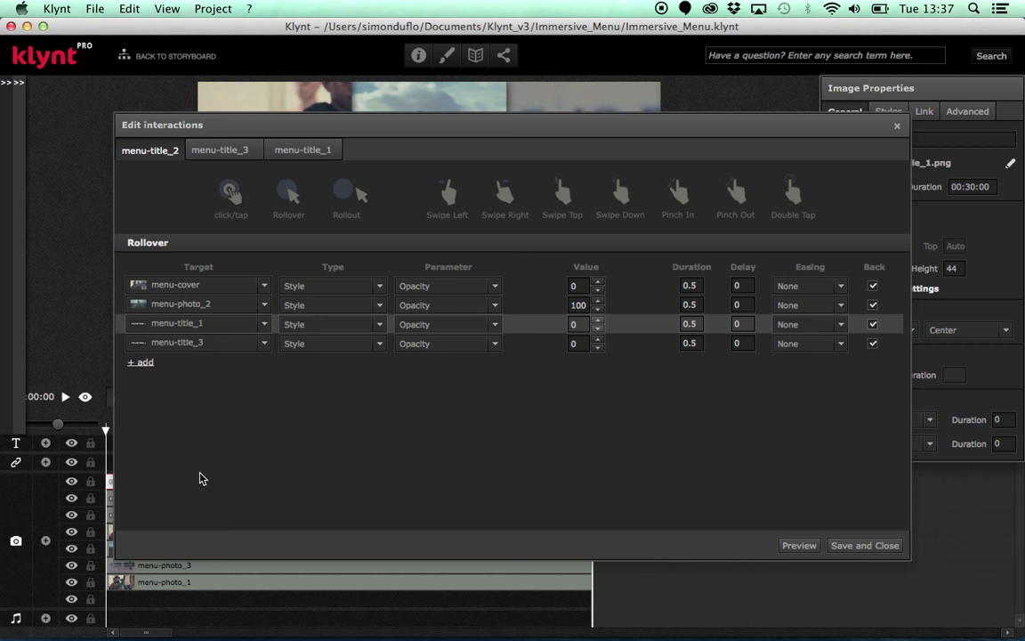
Retarget the menu-title_3 rollover rows to menu-photo_3 and menu-title_1.
click(228, 151)
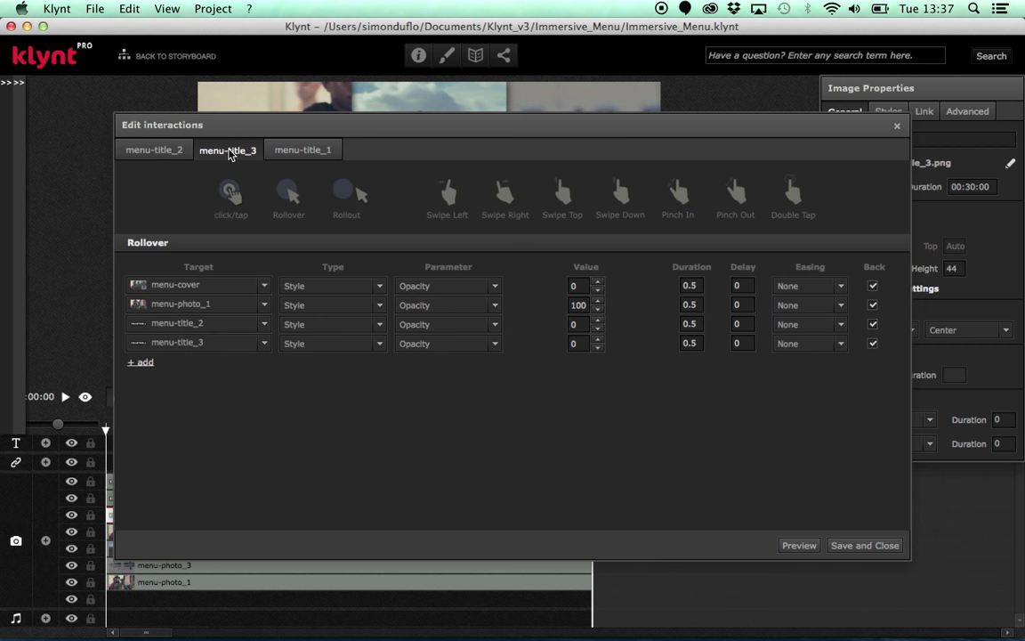
click(264, 305)
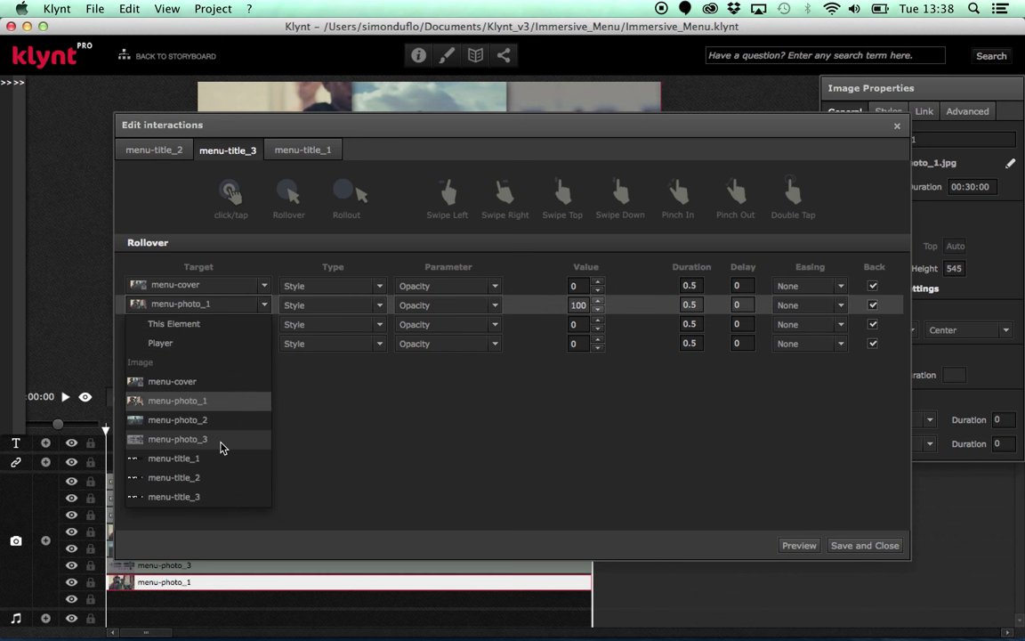
click(177, 438)
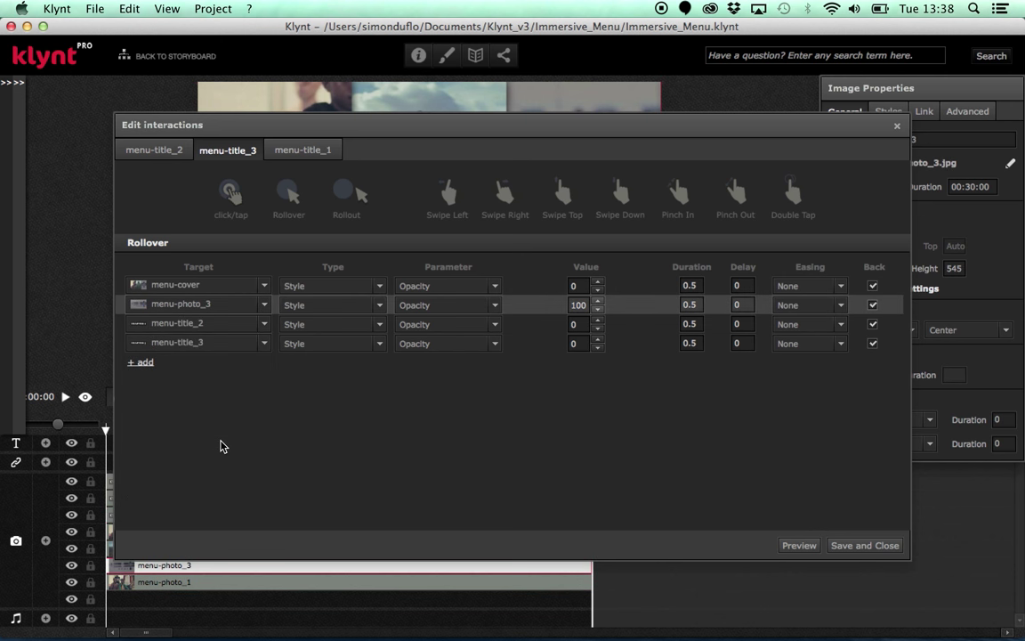
click(263, 347)
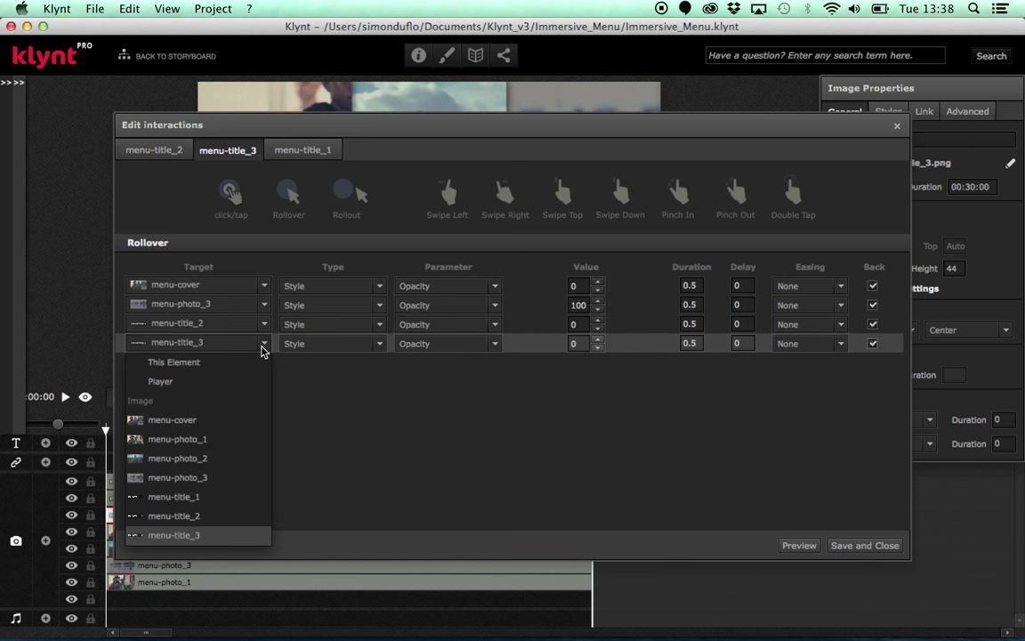
click(203, 497)
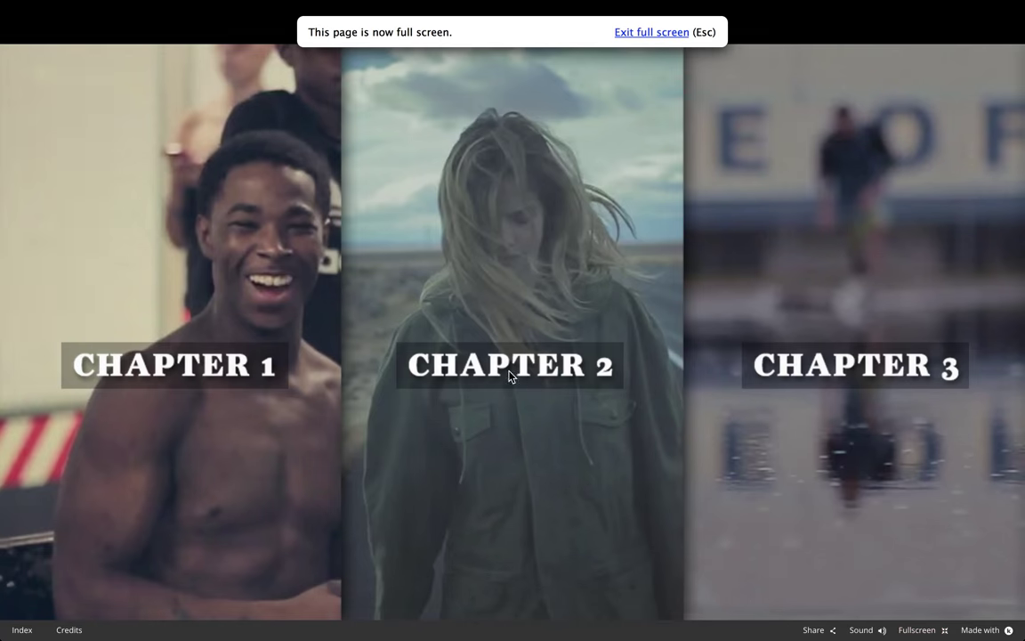
Check the menu preview full-screen, then save and close the CHAPTER 3 rollover interactions.
click(513, 372)
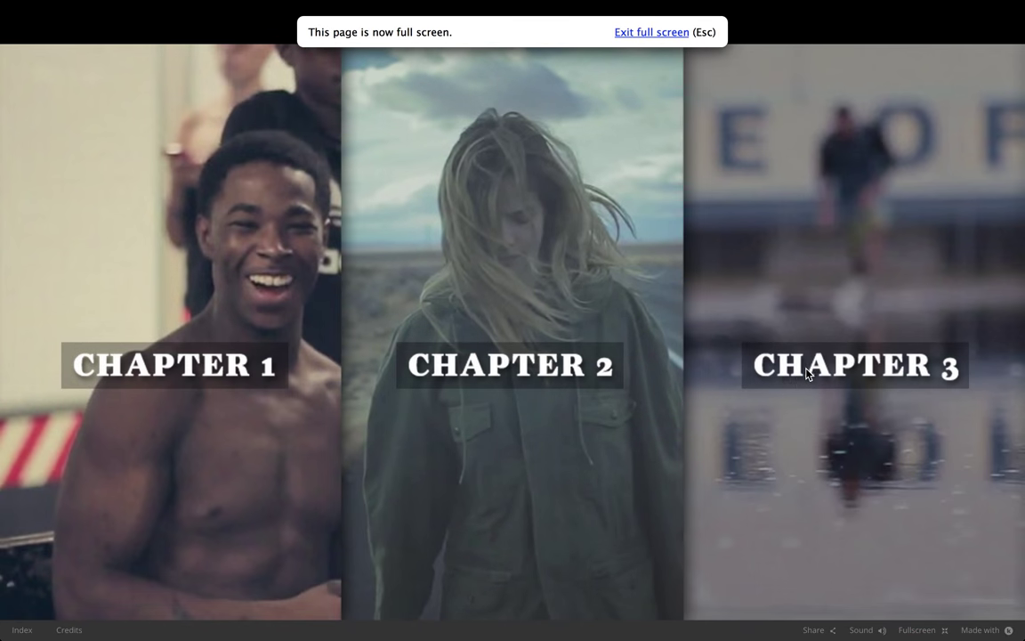
mouse_move(809, 372)
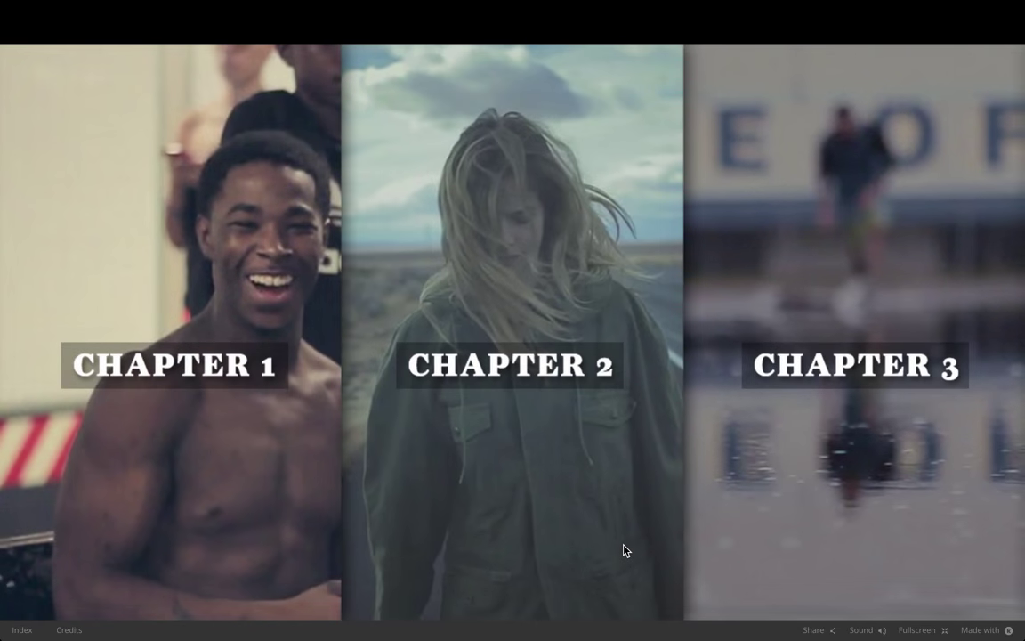
key(super+Tab)
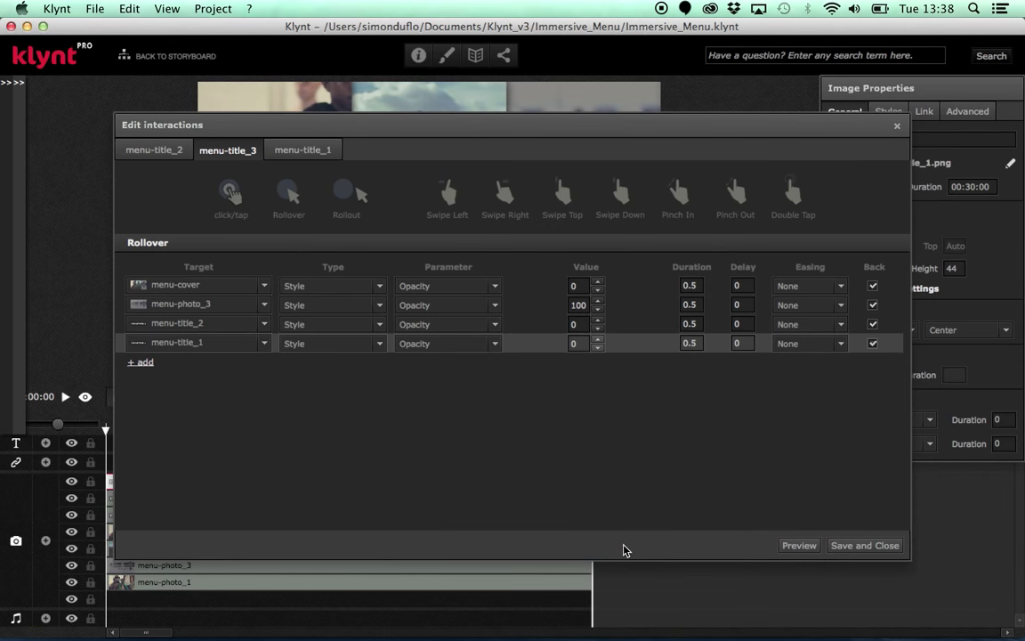
click(862, 546)
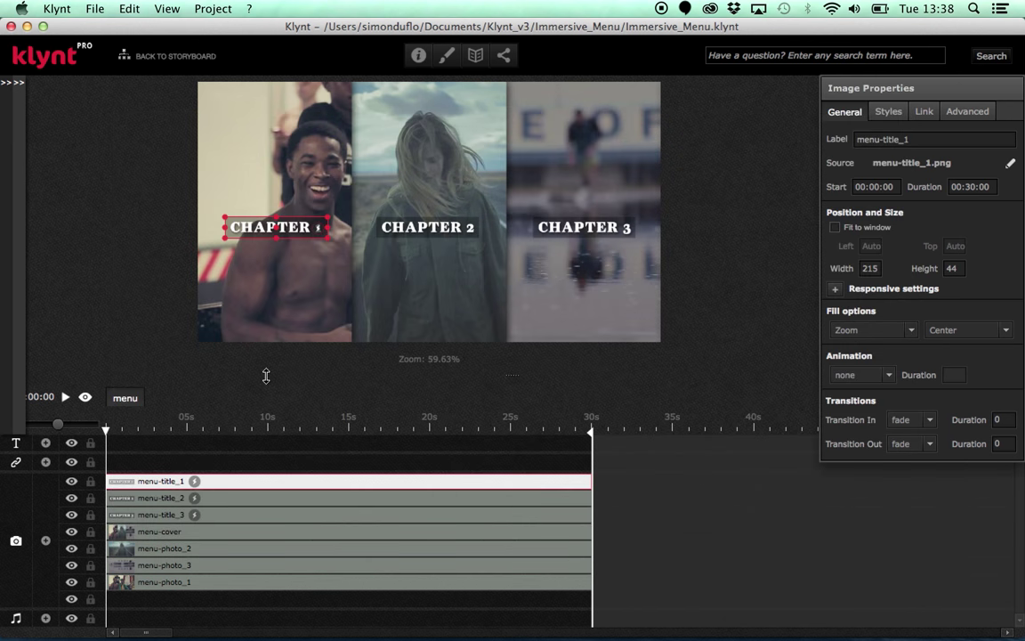
Import chapter1.mp4, chapter2.mp4 and chapter3.mp4 from Finder onto the Klynt storyboard.
click(184, 56)
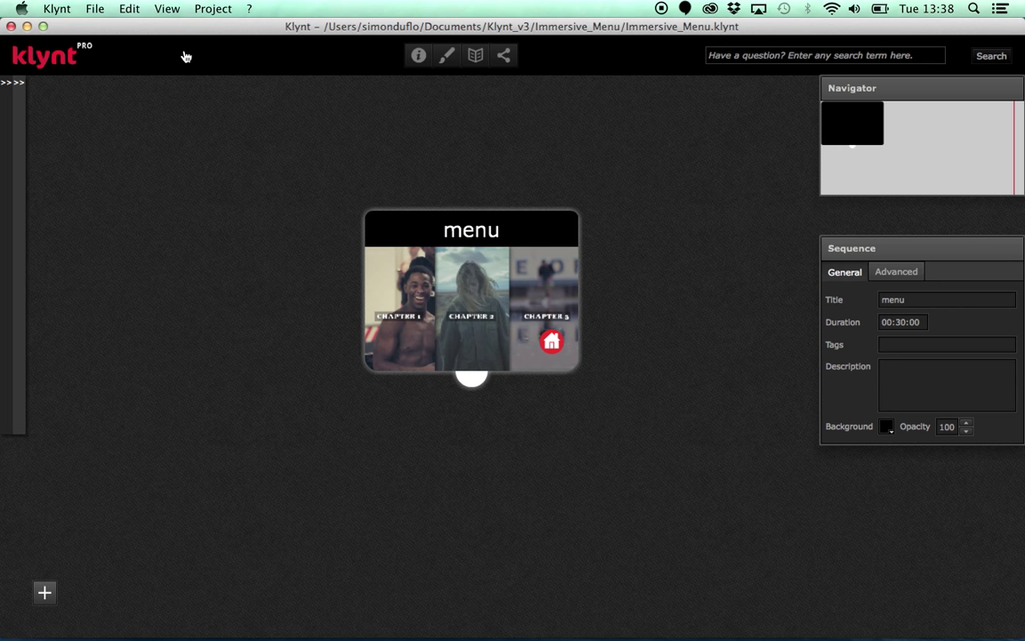
key(super+Tab)
key(super+Tab)
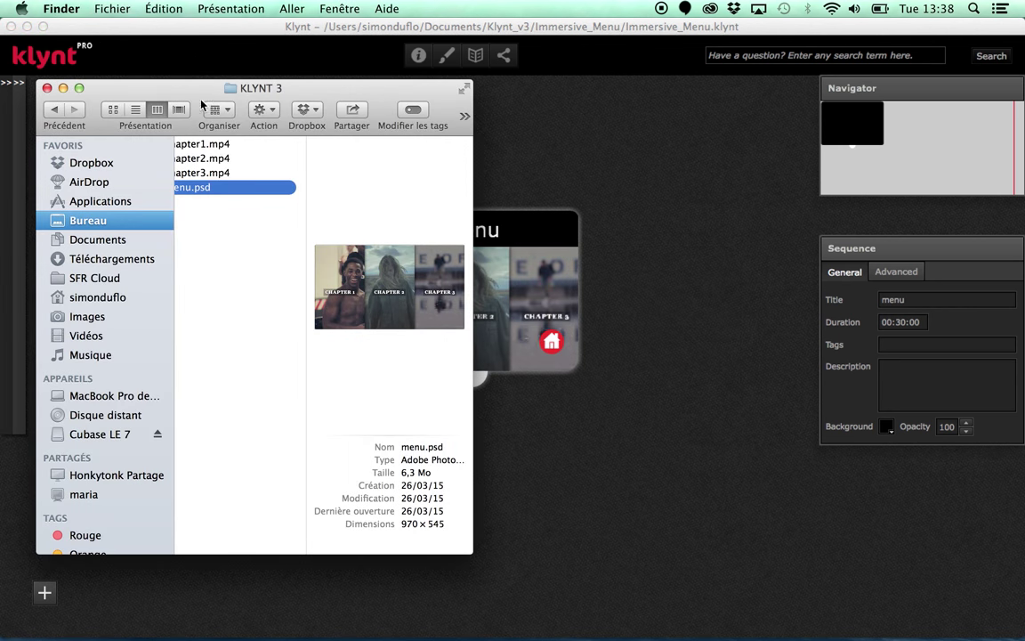
click(222, 144)
shift+click(224, 173)
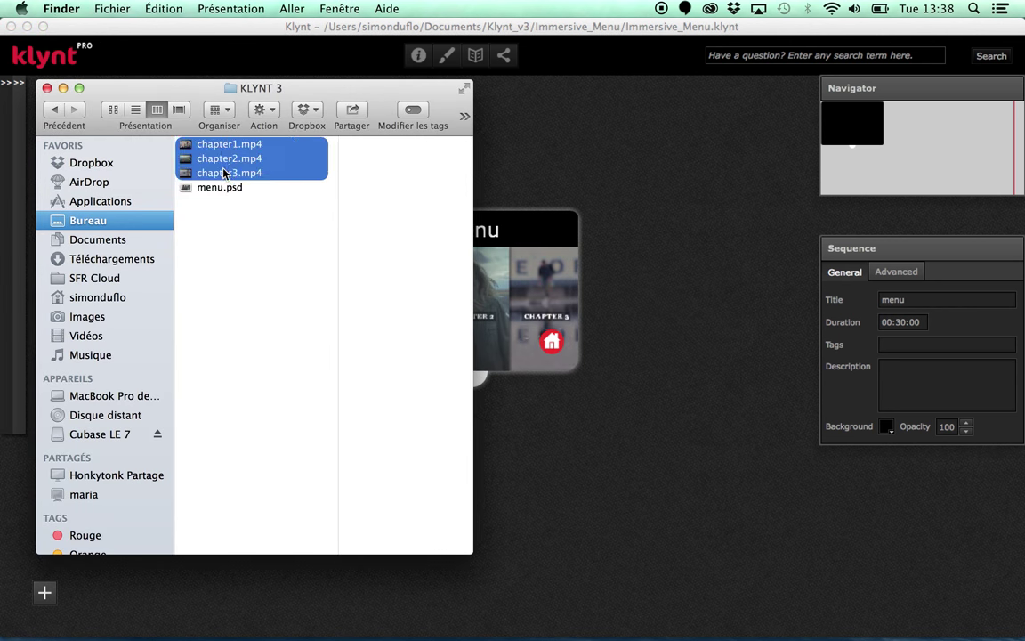
drag(225, 172, 566, 491)
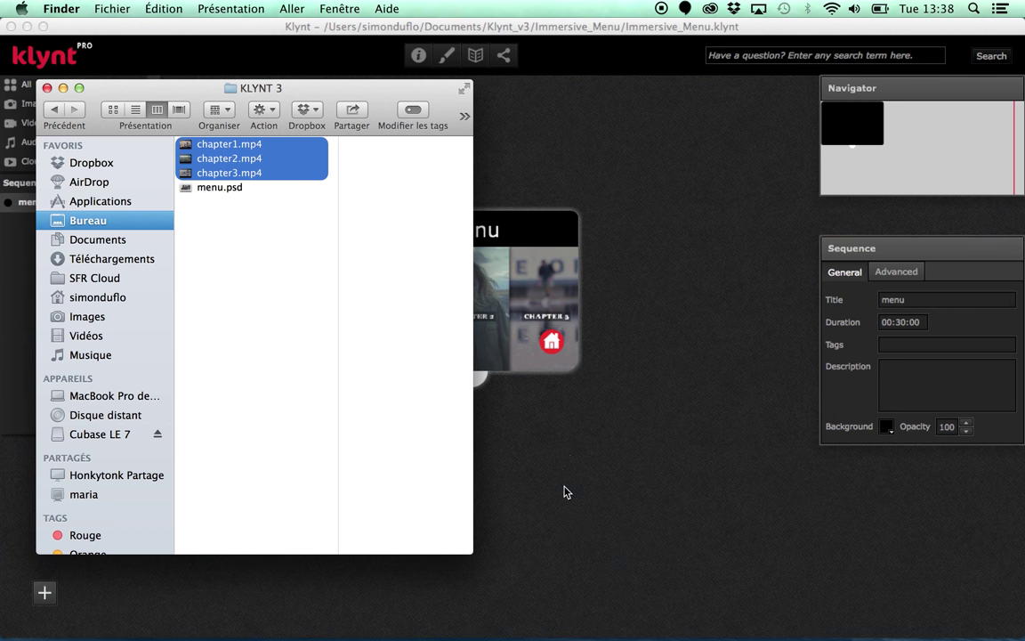
click(604, 440)
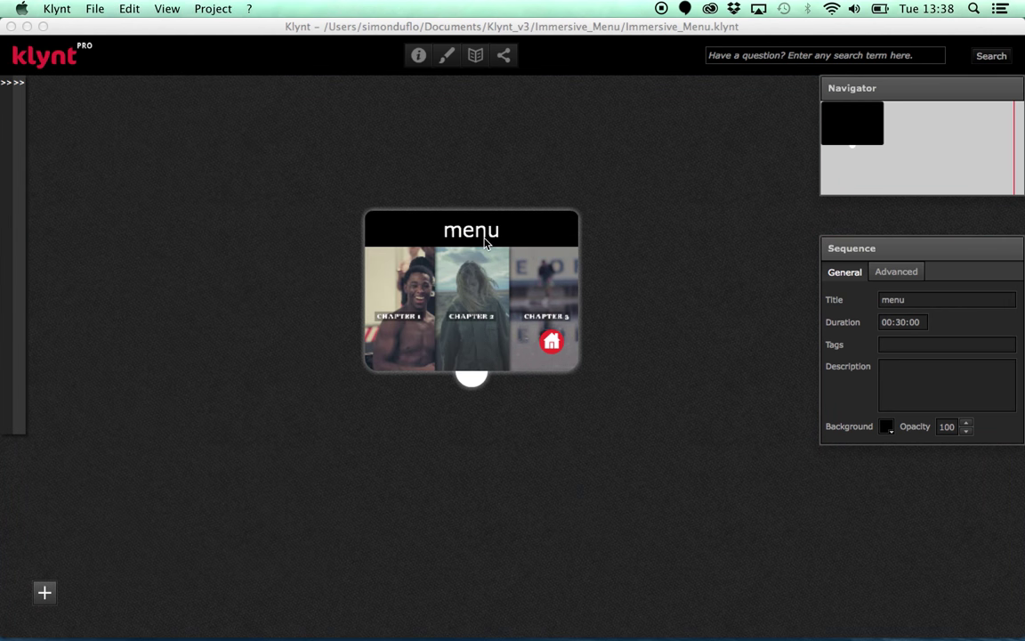
Move the menu sequence up and line up the chapter1–3 sequences in a row beneath it.
drag(485, 234, 467, 153)
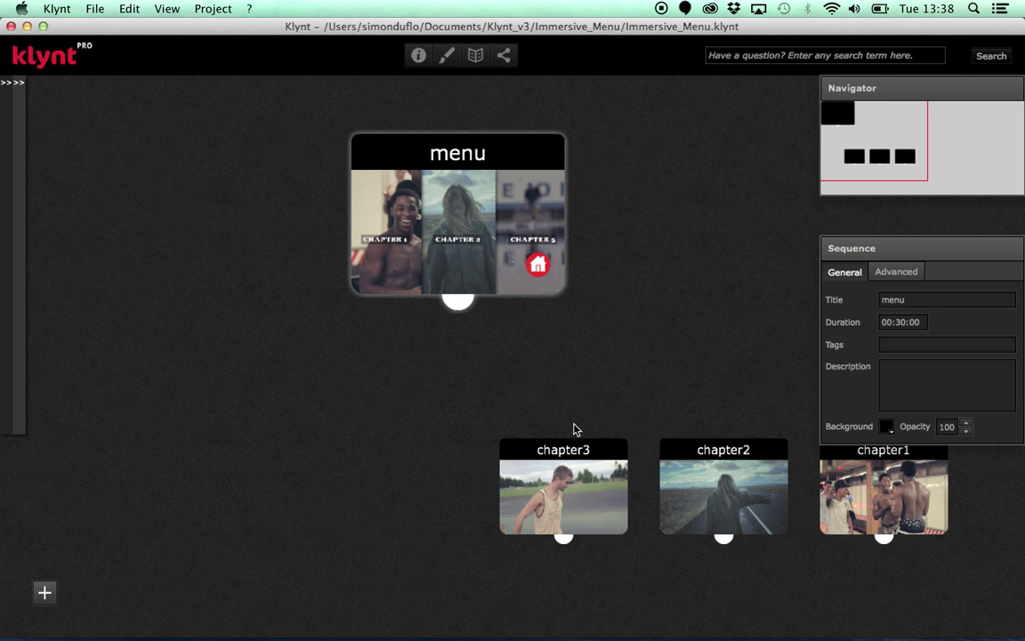
click(549, 473)
click(695, 506)
shift+click(868, 477)
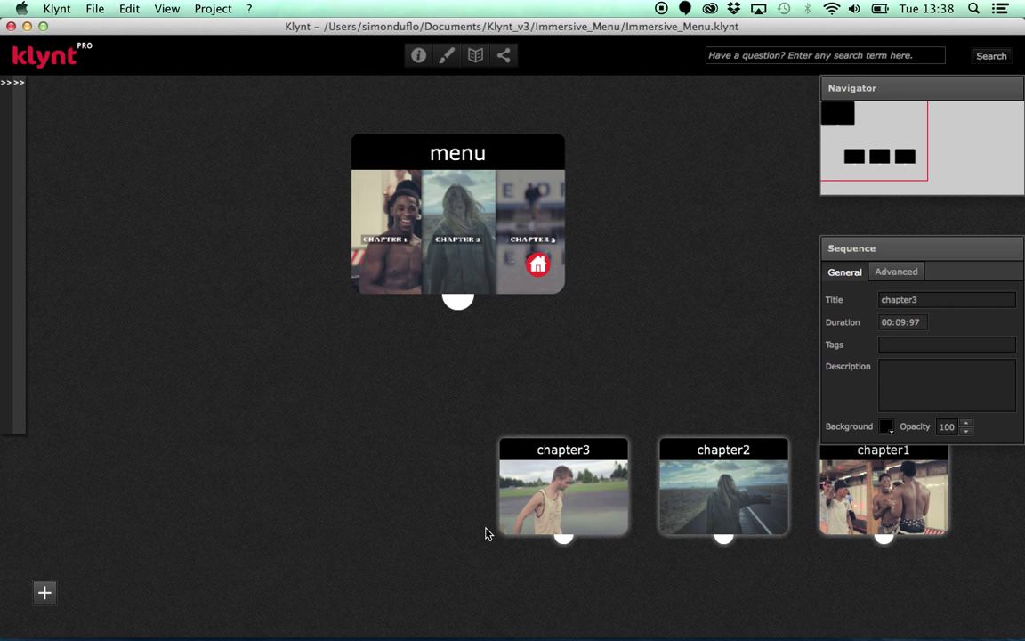
drag(538, 505, 251, 420)
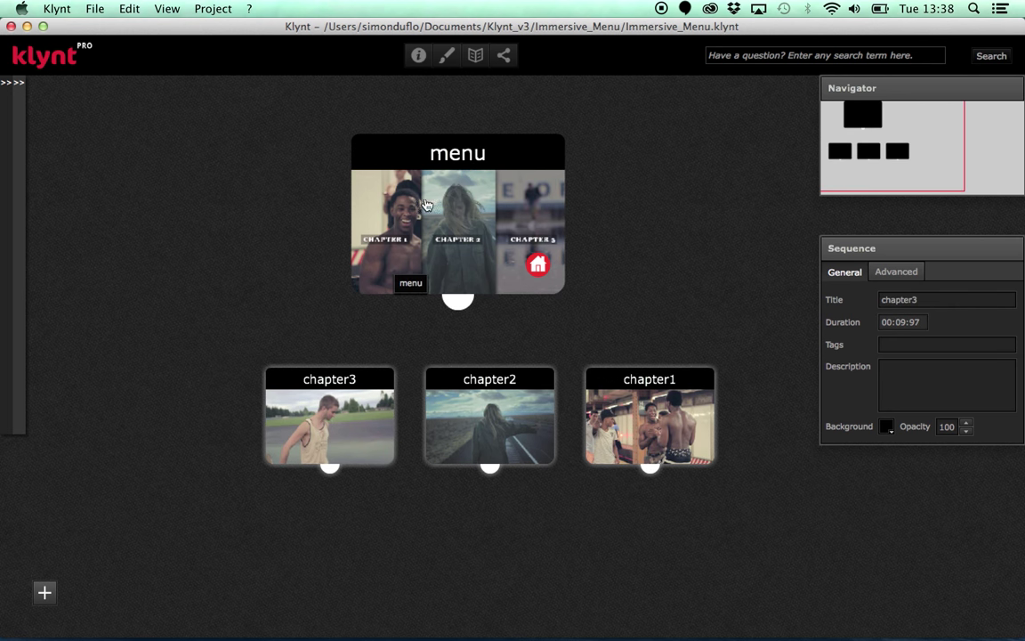
Open the menu sequence for editing and select its CHAPTER 1 title.
click(434, 209)
double_click(435, 209)
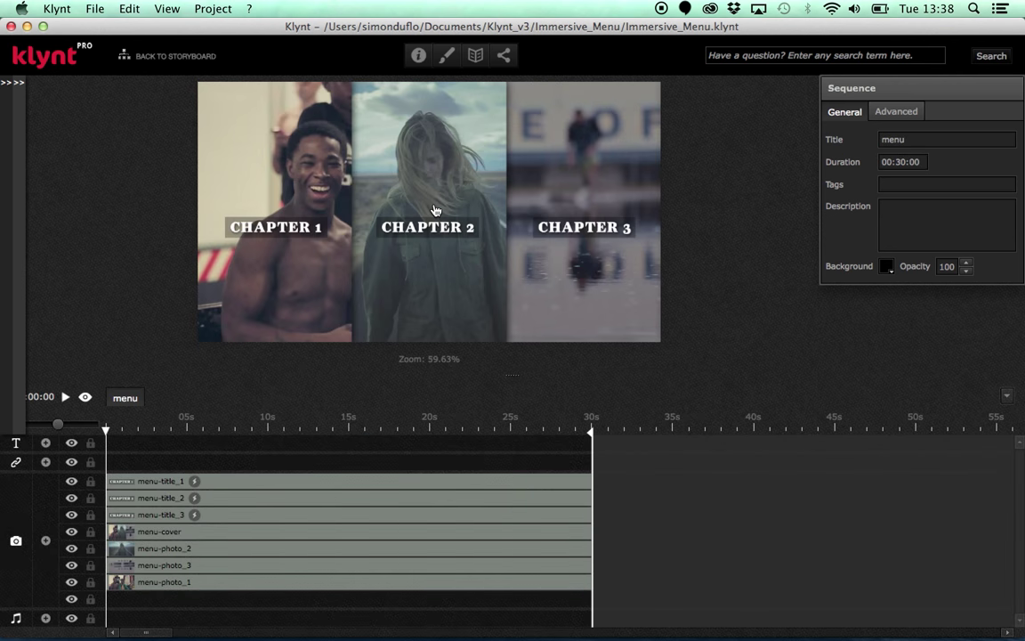
click(274, 234)
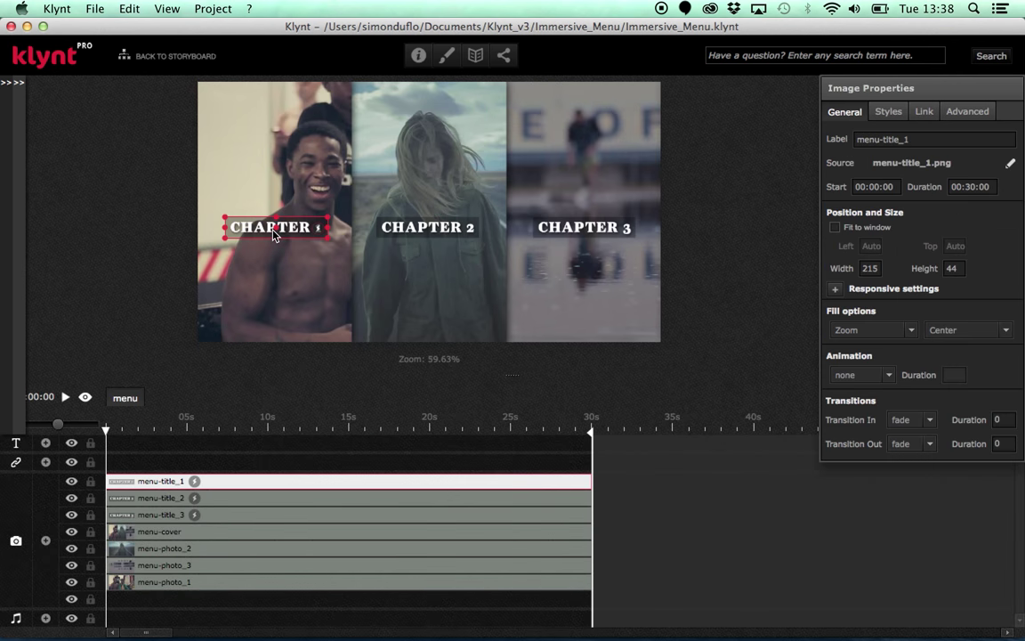
Link the CHAPTER 1 title to the chapter1 sequence as an overlay with a Fade transition.
drag(861, 97, 767, 99)
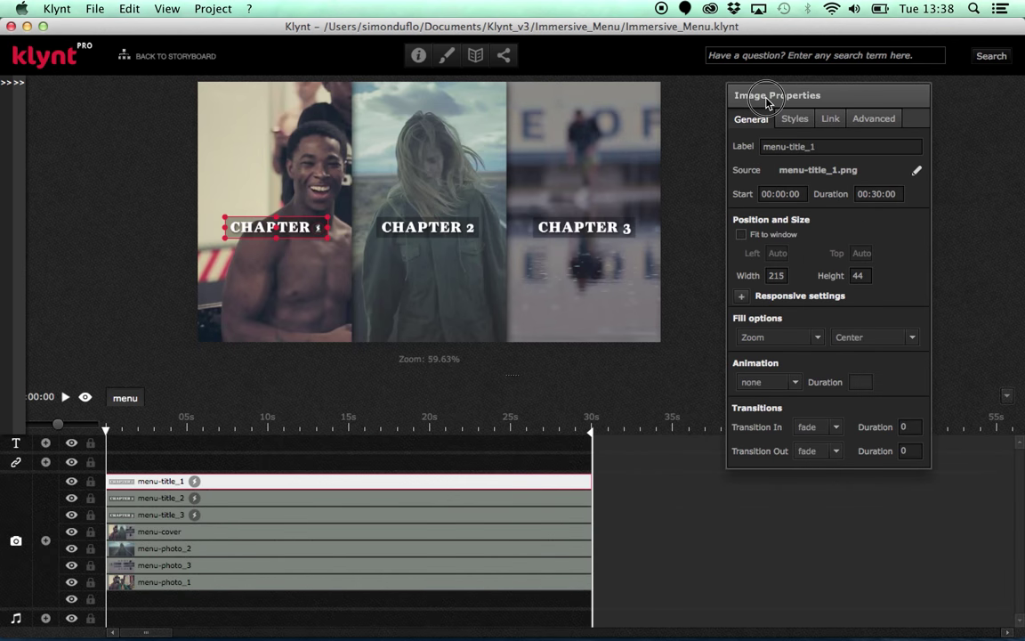
click(831, 117)
click(914, 147)
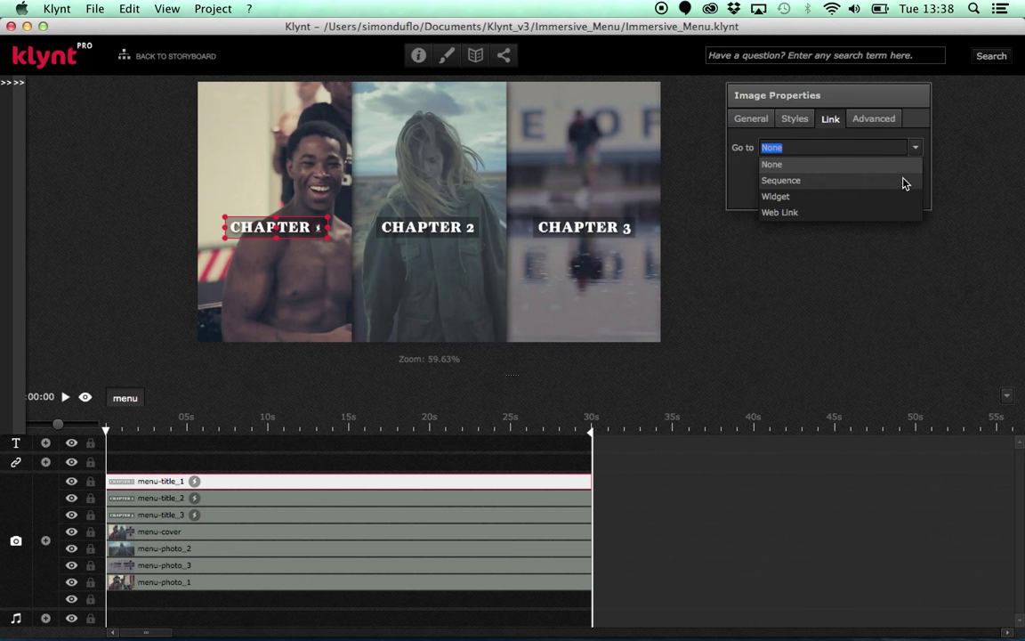
click(908, 183)
click(914, 170)
click(903, 186)
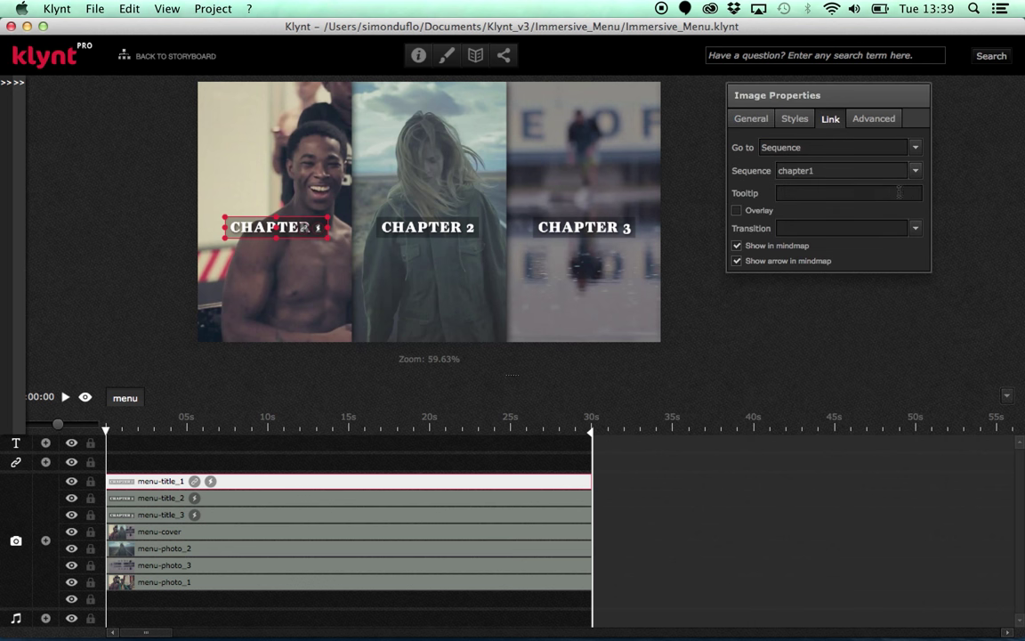
click(738, 210)
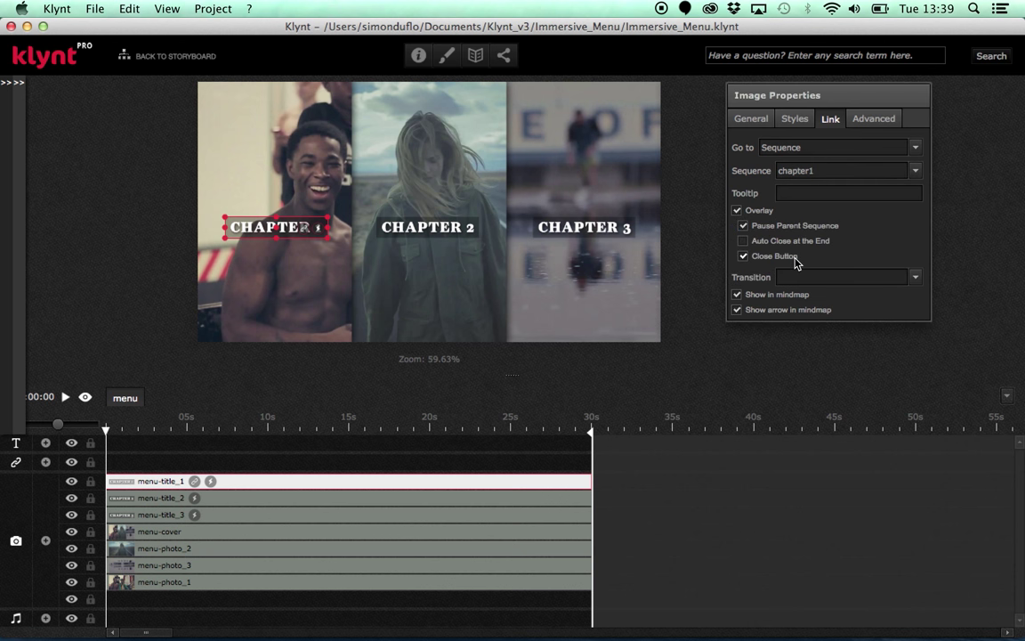
click(915, 278)
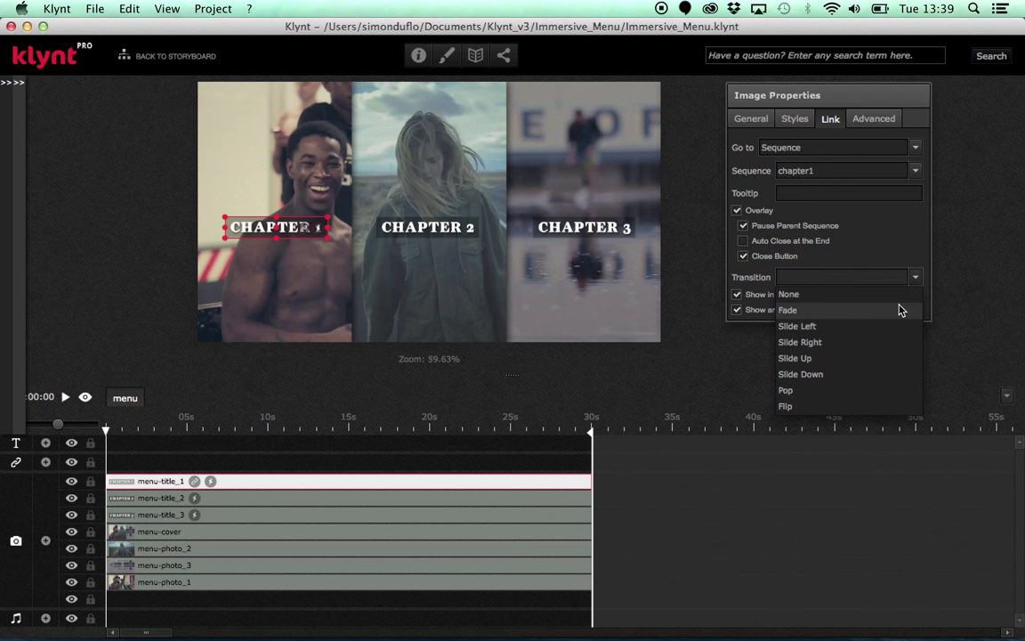
click(901, 310)
Link the CHAPTER 2 title to the chapter2 sequence as an overlay with a Fade transition.
click(408, 214)
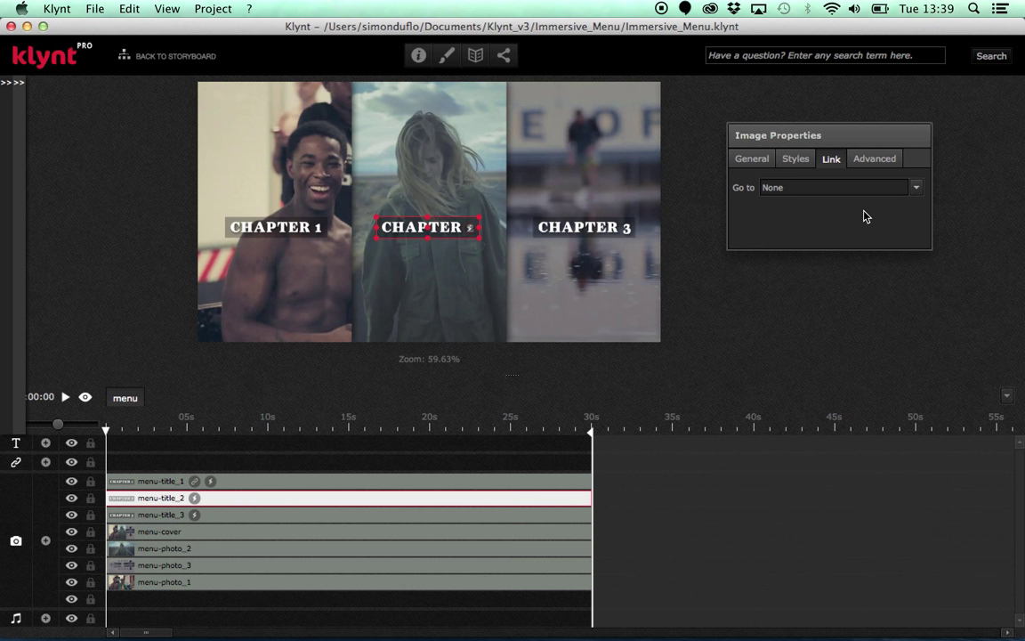
click(916, 188)
click(881, 218)
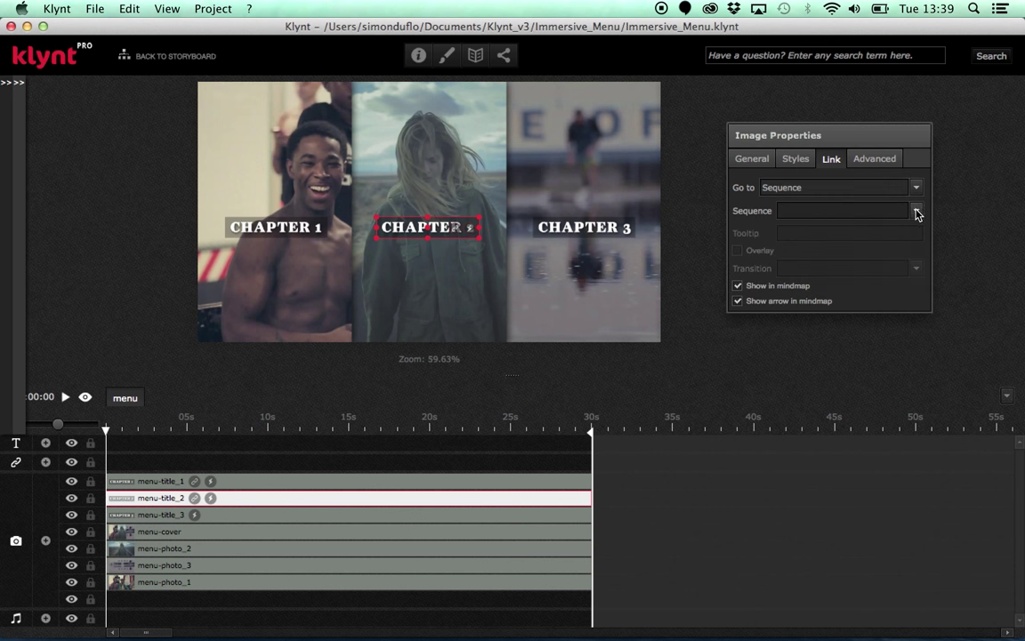
click(918, 211)
click(887, 243)
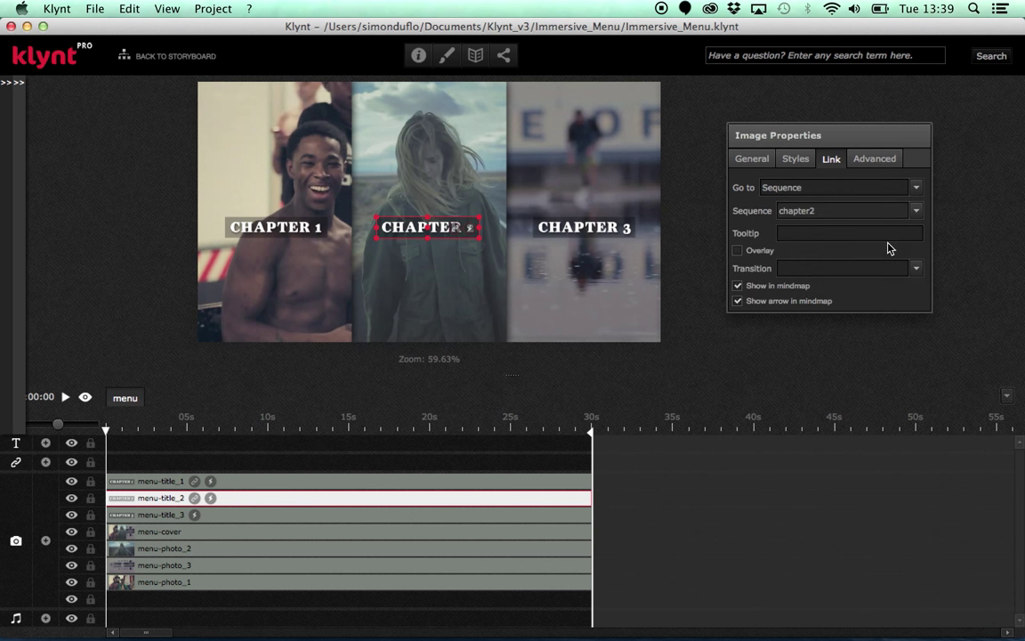
click(737, 253)
click(917, 318)
click(876, 351)
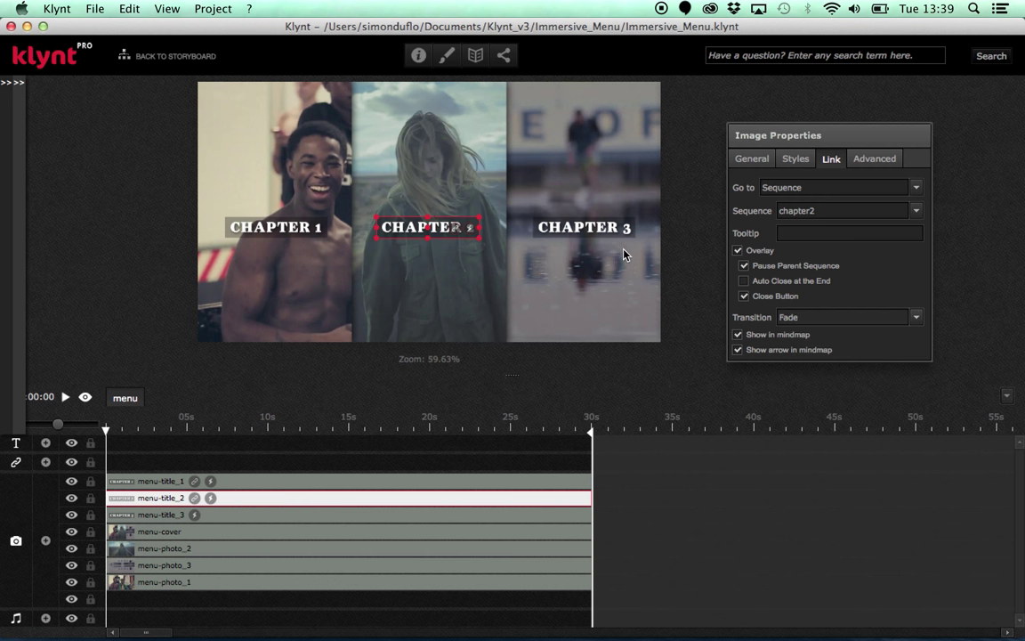
Link the CHAPTER 3 title to the chapter3 sequence as an overlay with a Fade transition.
click(583, 228)
click(915, 188)
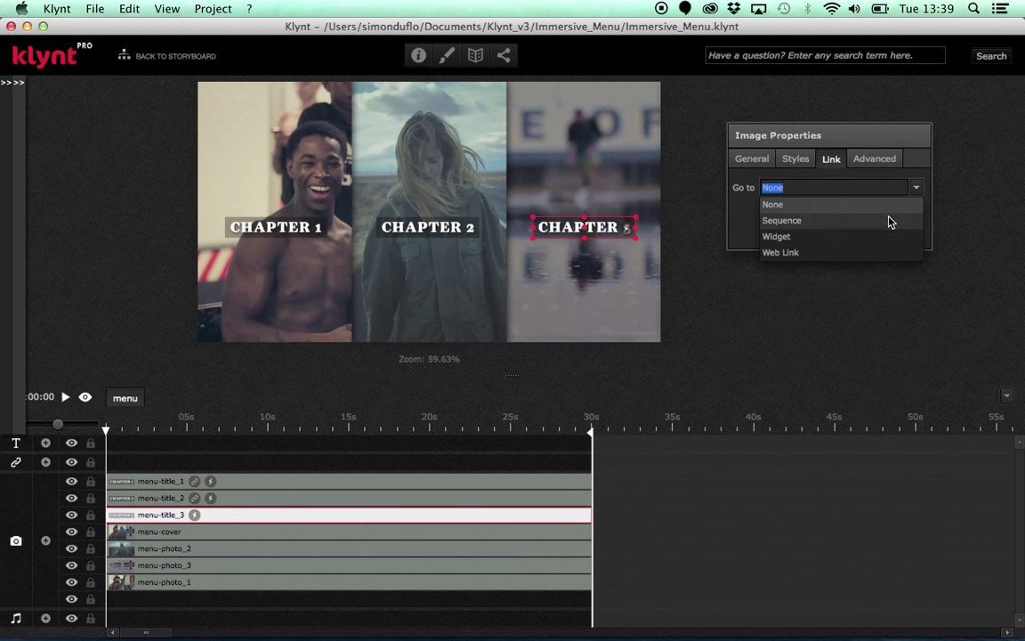
click(890, 221)
click(917, 211)
click(879, 259)
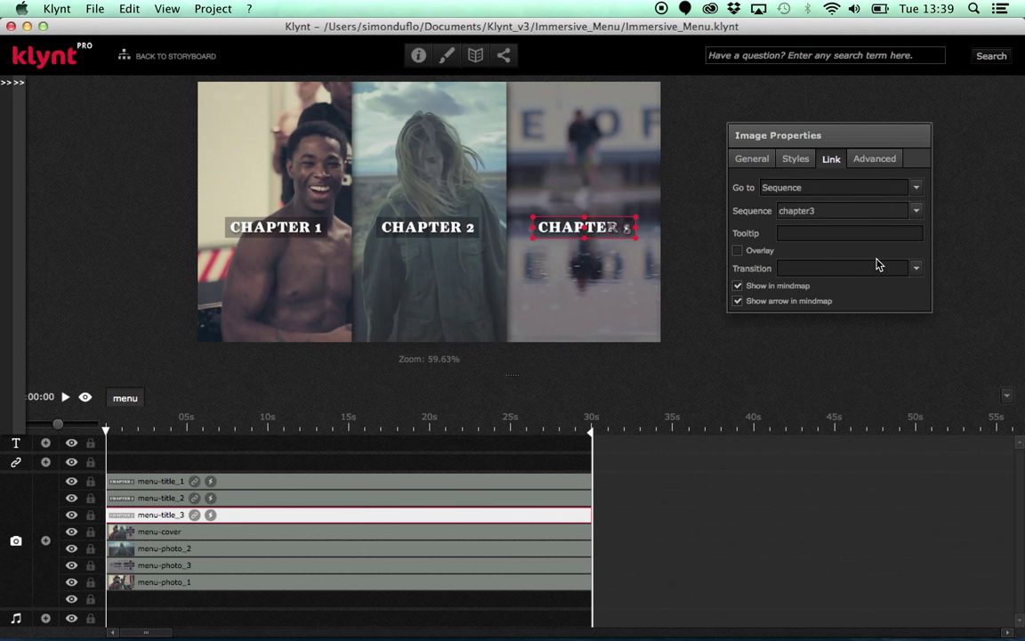
click(738, 251)
click(916, 317)
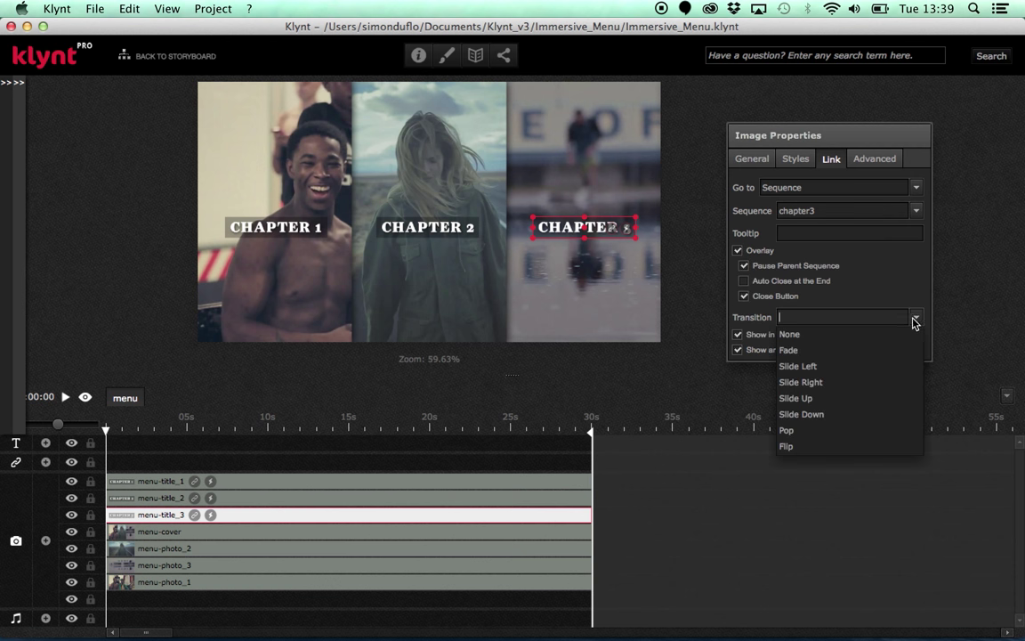
click(890, 349)
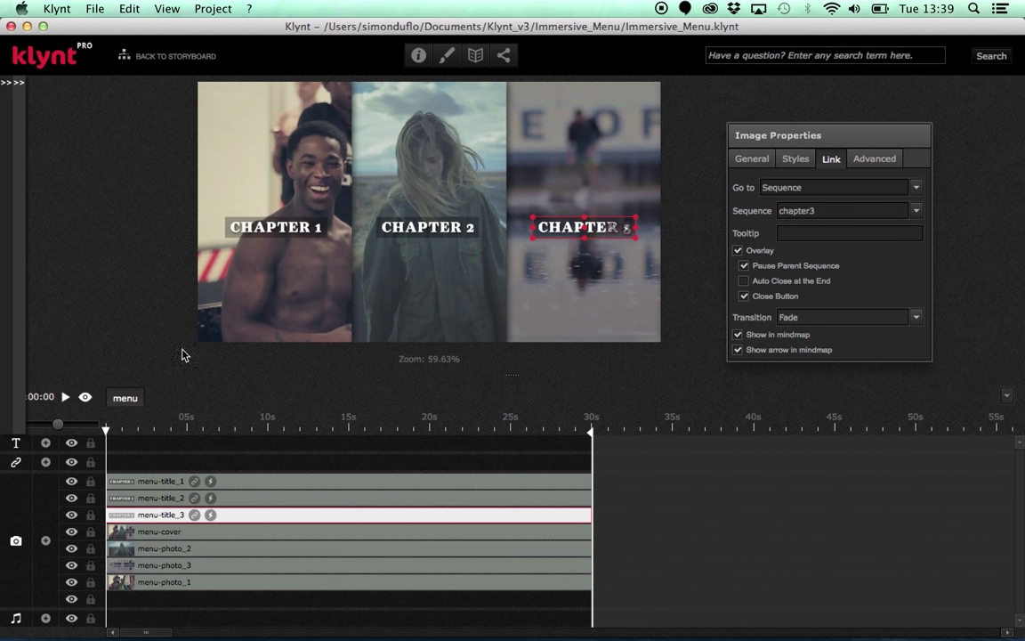